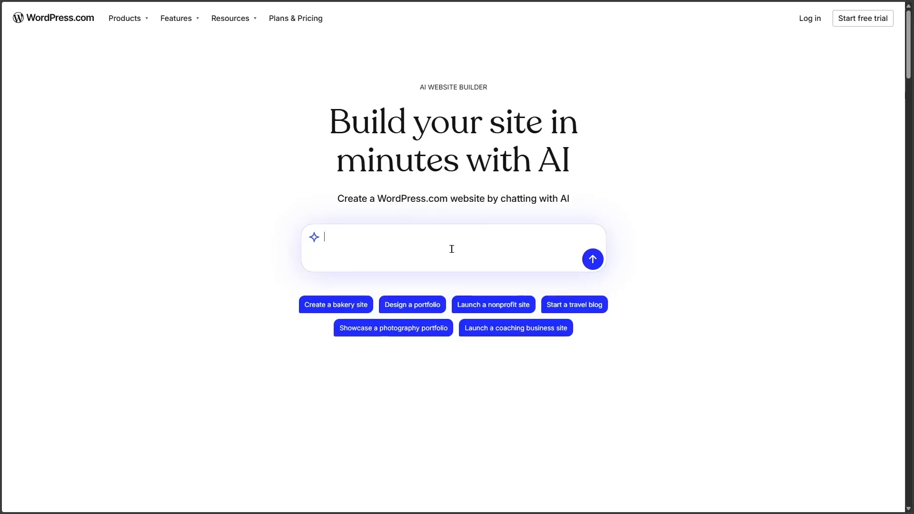
Enter a prompt for a professional, modern 'Apex Digital Solutions' marketing agency website with hero, services, testimonials, contact page, deep blues and accent oranges.
{"action": "type", "text": "Create a professional and modern website for a digital marketing agency called 'Apex Digital Solutions'. The agency specializes in SEO, Pay-Per-Click advertising, and Social Media Management for small-to-medium businesses. I want the design to feel innovative, trustworthy, and results-oriented. The site should include a hero section with a strong call-to-action, a services overview, a section for client testimonials, and a clean contact page. Use a professional color palette with deep blues and accent oranges to highlight growth and energy."}
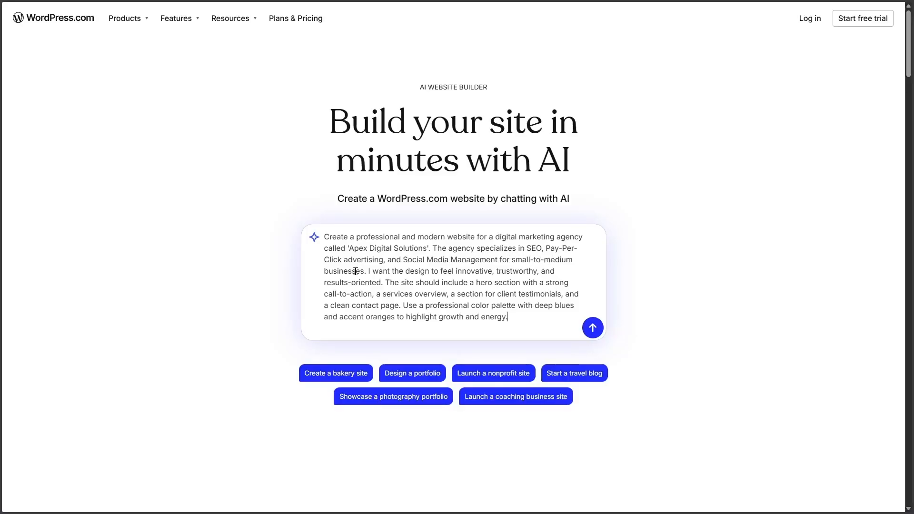
Review the prompt's specialties, target businesses, design feel, required sections and color palette wording.
{"action": "left_click_drag", "start_coordinate": [526, 248], "coordinate": [498, 259]}
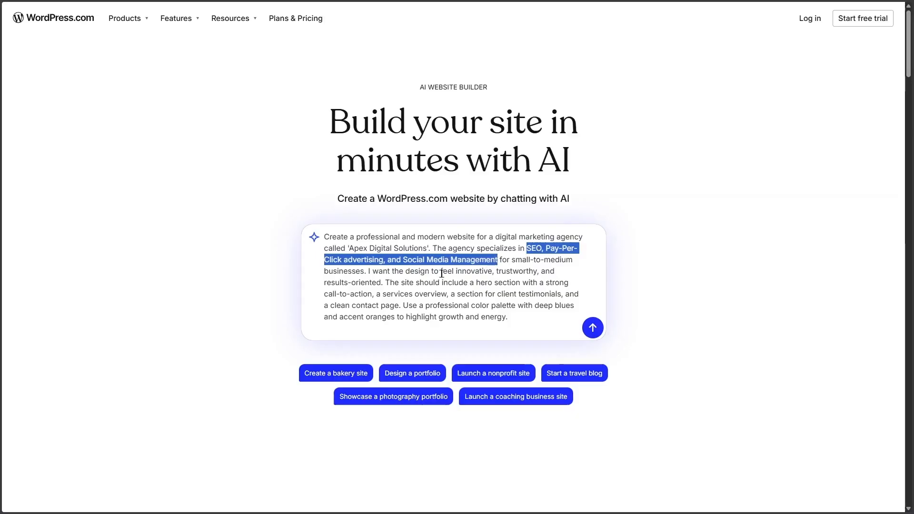
{"action": "left_click_drag", "start_coordinate": [513, 260], "coordinate": [365, 272]}
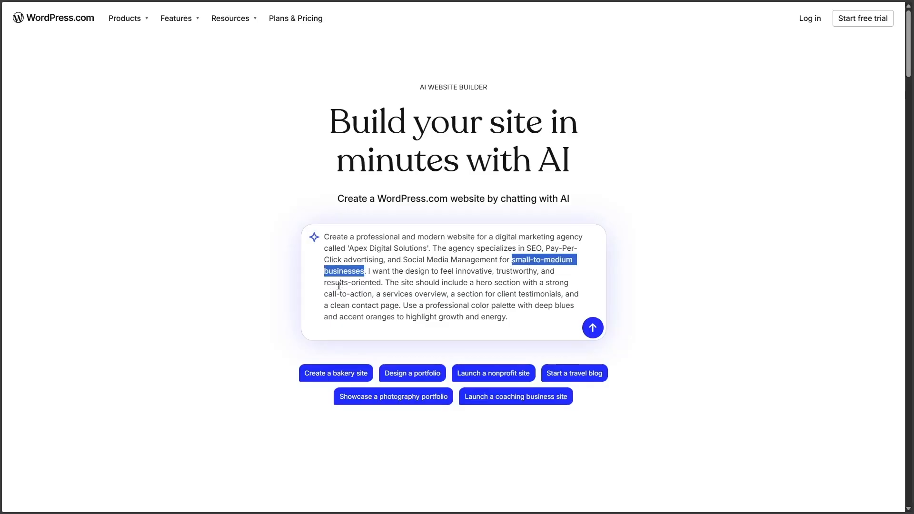
{"action": "left_click", "coordinate": [384, 283]}
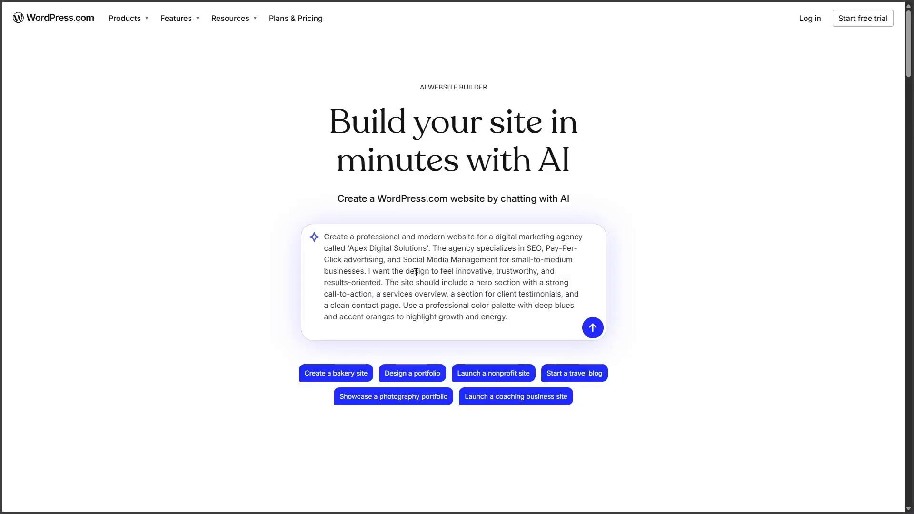
{"action": "double_click", "coordinate": [456, 271]}
{"action": "left_click_drag", "start_coordinate": [497, 271], "coordinate": [537, 271]}
{"action": "left_click_drag", "start_coordinate": [325, 283], "coordinate": [381, 282]}
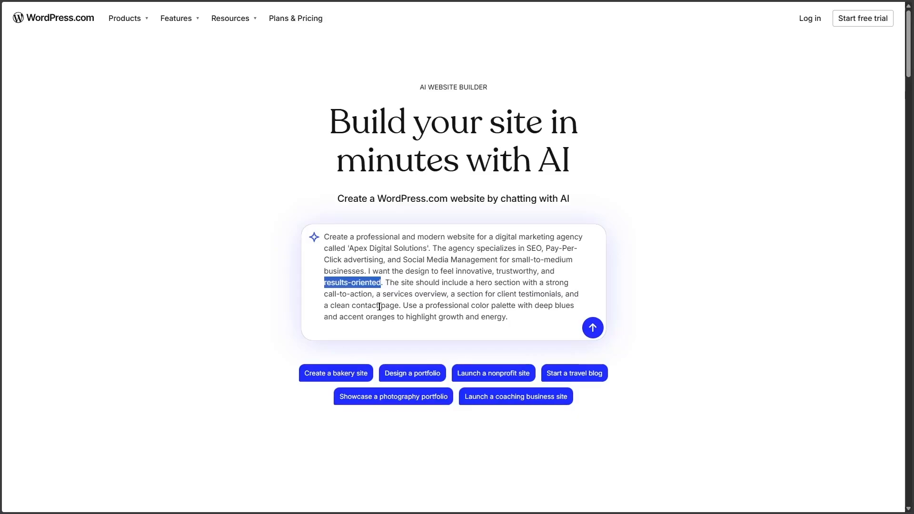
{"action": "left_click_drag", "start_coordinate": [386, 282], "coordinate": [401, 306]}
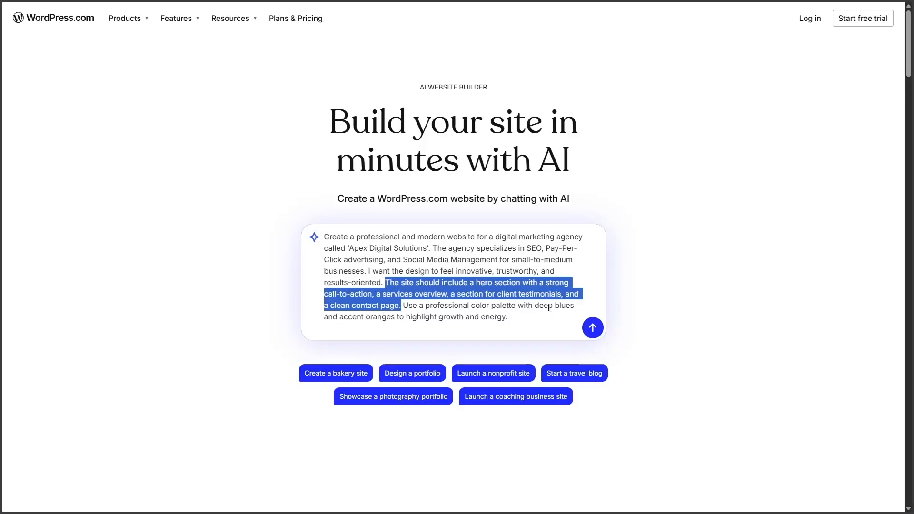
{"action": "left_click_drag", "start_coordinate": [535, 306], "coordinate": [395, 319]}
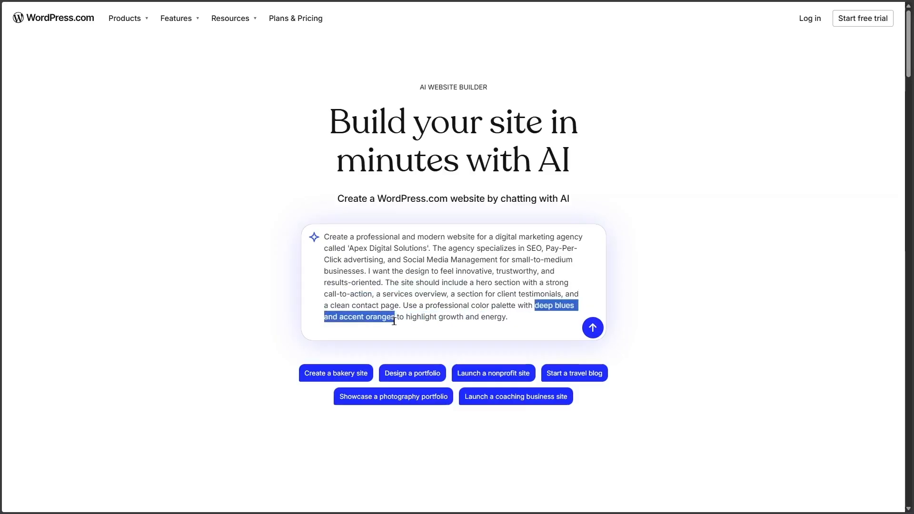
{"action": "left_click", "coordinate": [475, 269]}
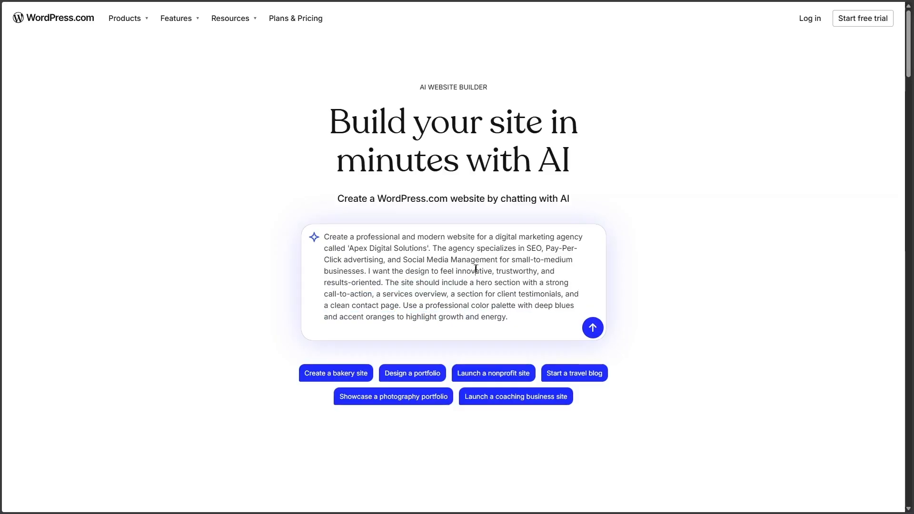
Submit the website prompt and log in to the existing account with its email address and password.
{"action": "left_click", "coordinate": [593, 329]}
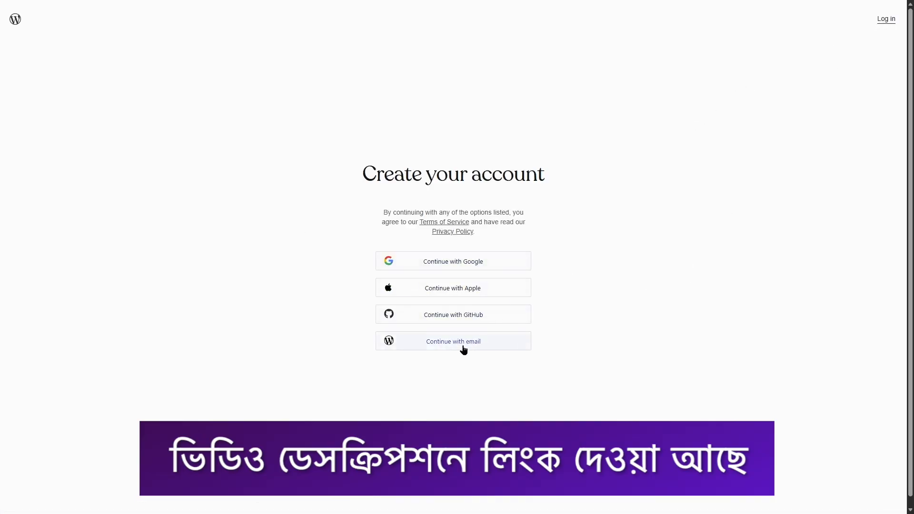
{"action": "left_click", "coordinate": [885, 19]}
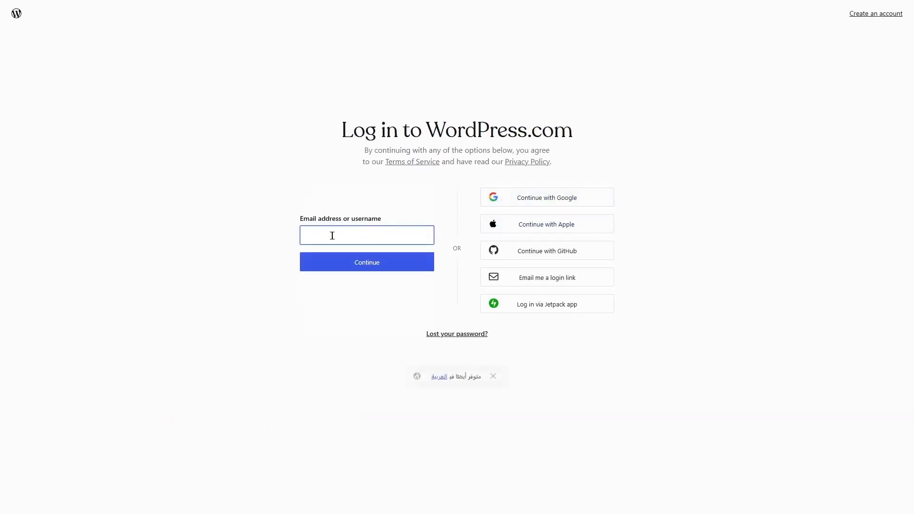
{"action": "key", "text": "ctrl+v"}
{"action": "left_click", "coordinate": [347, 268]}
{"action": "left_click", "coordinate": [493, 376]}
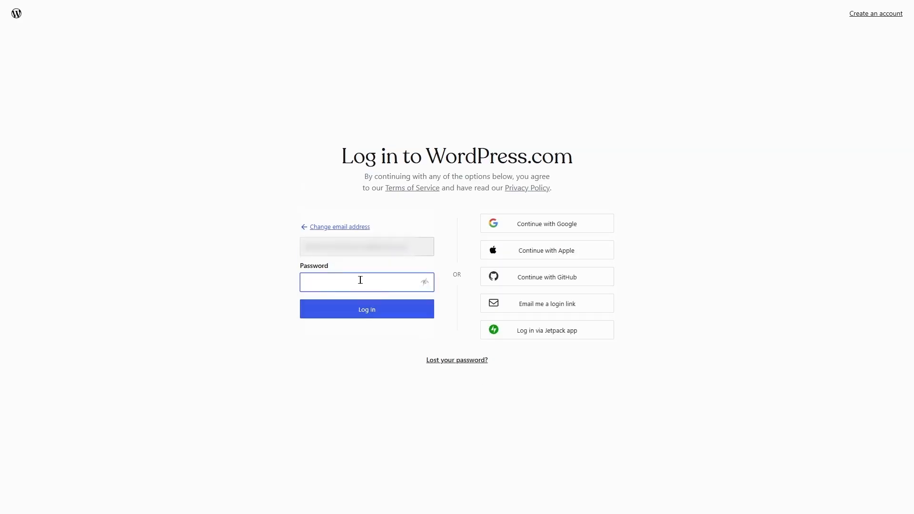
{"action": "key", "text": "ctrl+v"}
{"action": "key", "text": "Return"}
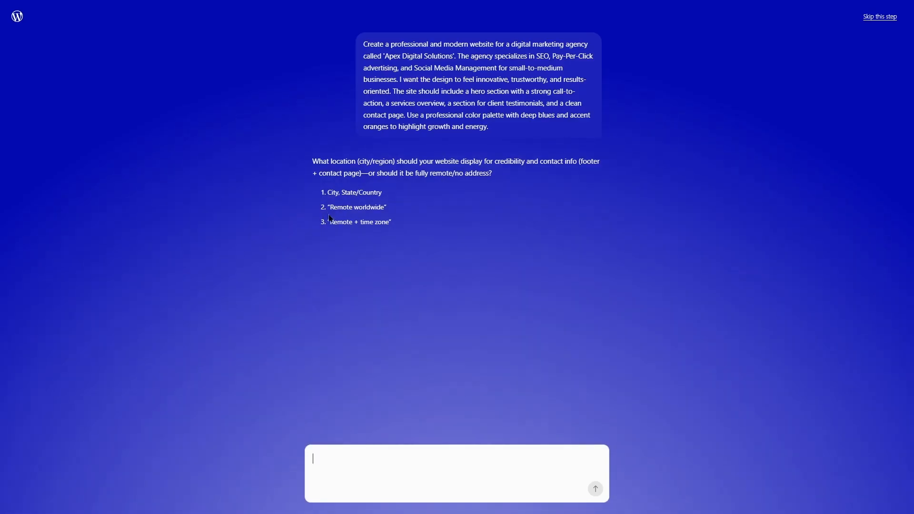
Answer the location question with "Remote worldwide" and create the site from the summarized details.
{"action": "type", "text": "2"}
{"action": "key", "text": "Return"}
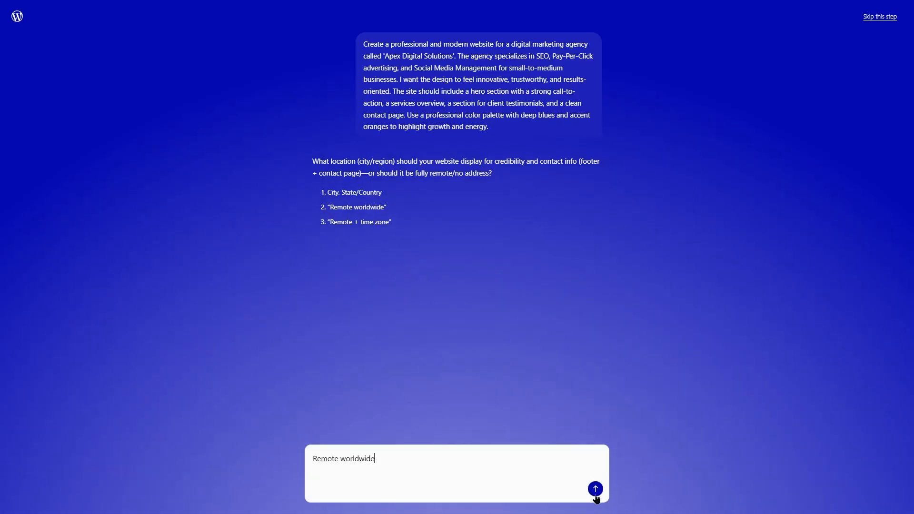
{"action": "left_click", "coordinate": [595, 489]}
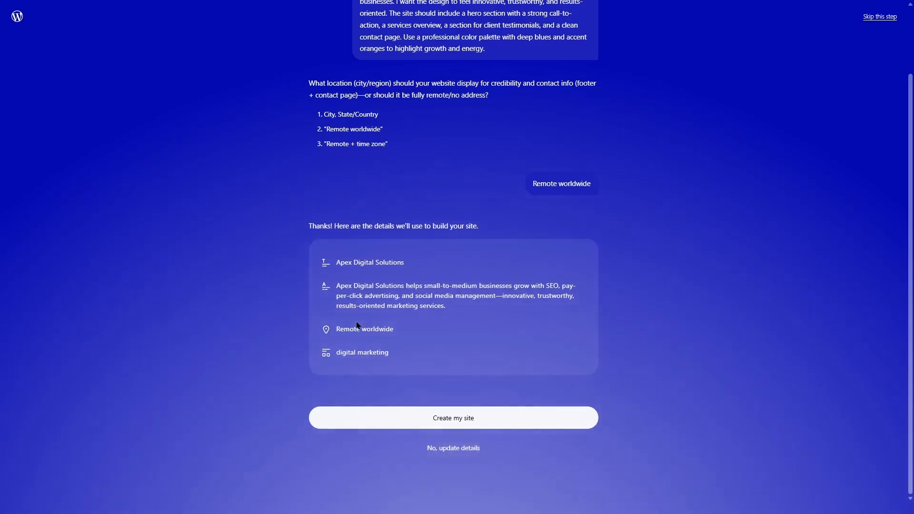
{"action": "left_click", "coordinate": [458, 423]}
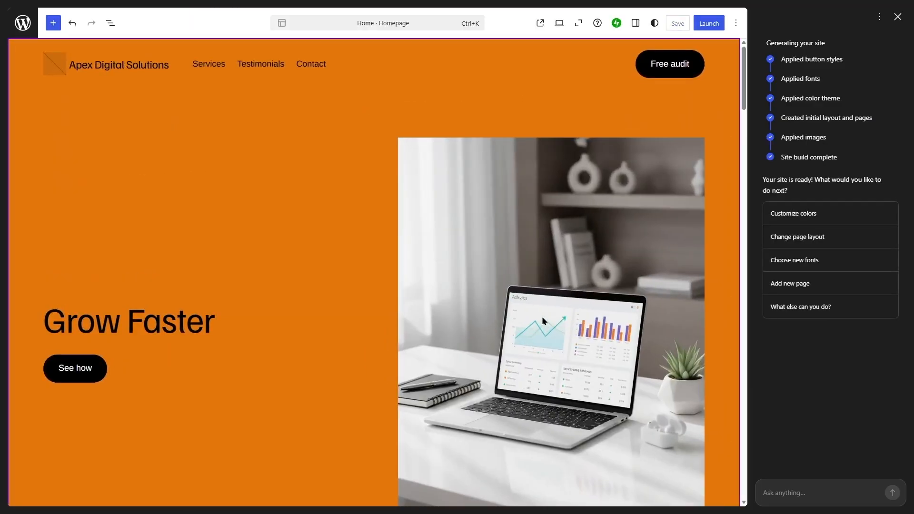
Examine the generated homepage from the hero through services, about, results, pricing, insights, newsletter and contact sections.
{"action": "mouse_move", "coordinate": [744, 68]}
{"action": "left_mouse_down"}
{"action": "mouse_move", "coordinate": [754, 198]}
{"action": "mouse_move", "coordinate": [742, 59]}
{"action": "left_mouse_up"}
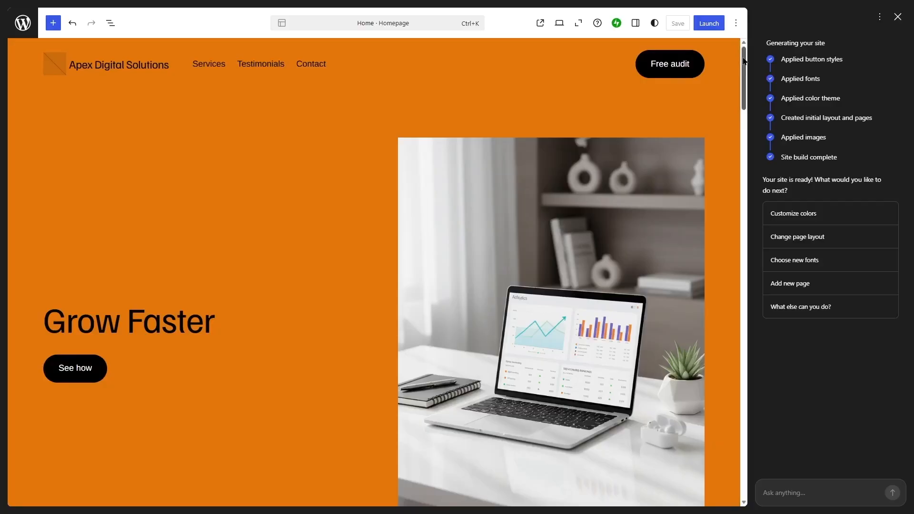
{"action": "left_click_drag", "start_coordinate": [745, 61], "coordinate": [749, 131]}
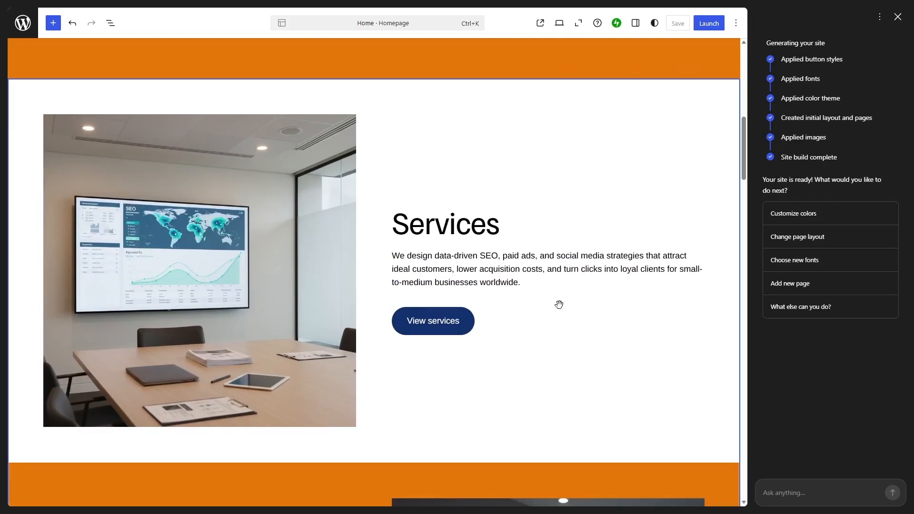
{"action": "scroll", "coordinate": [614, 262], "scroll_direction": "down", "scroll_amount": 9}
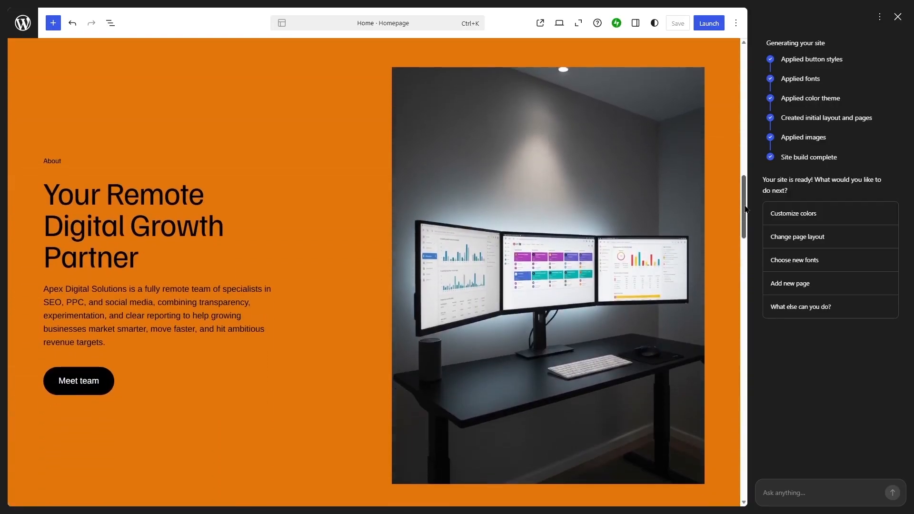
{"action": "left_click_drag", "start_coordinate": [744, 201], "coordinate": [749, 261]}
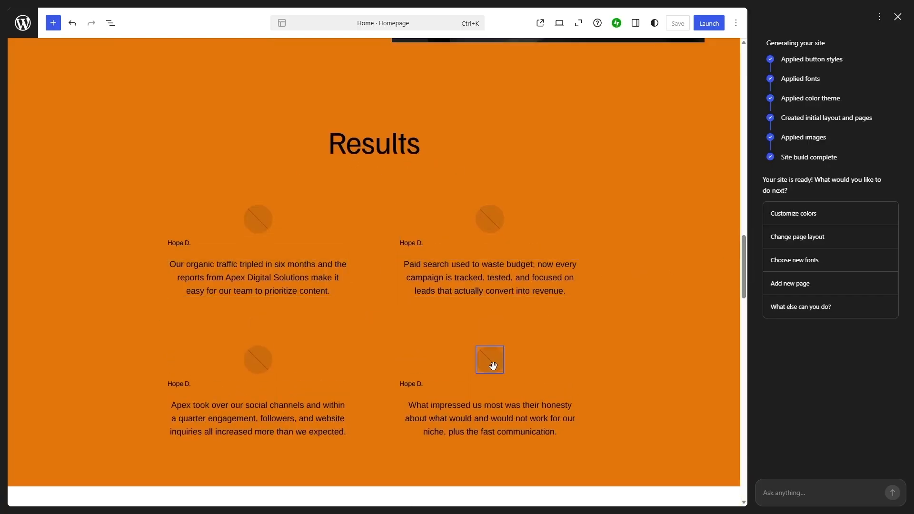
{"action": "left_click_drag", "start_coordinate": [748, 252], "coordinate": [749, 311]}
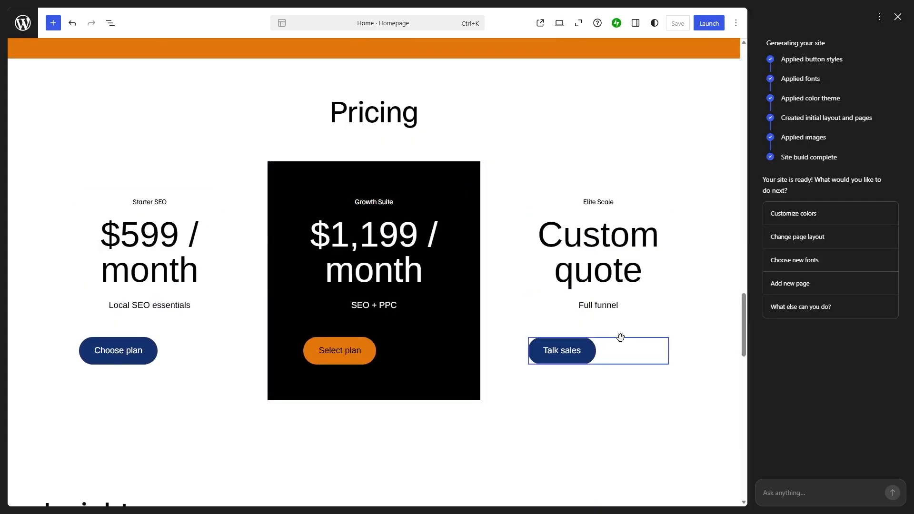
{"action": "left_click_drag", "start_coordinate": [745, 317], "coordinate": [765, 370]}
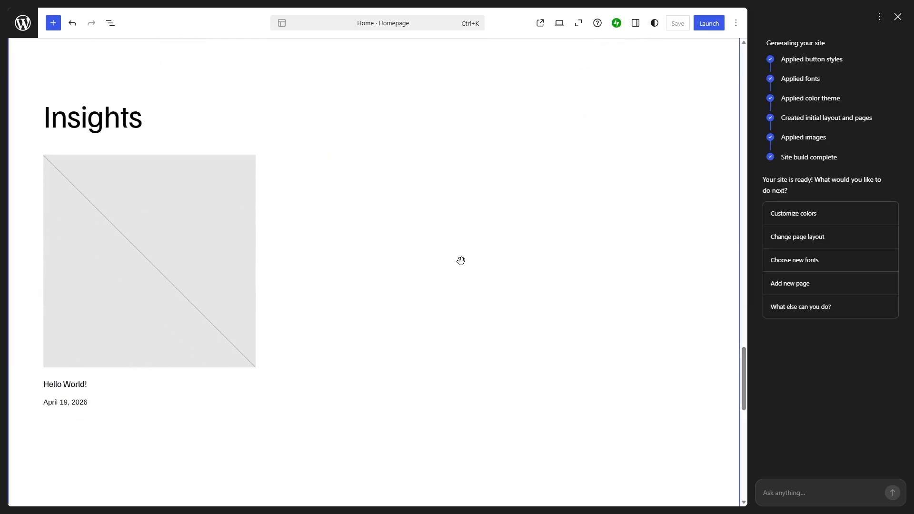
{"action": "left_click_drag", "start_coordinate": [746, 369], "coordinate": [750, 416]}
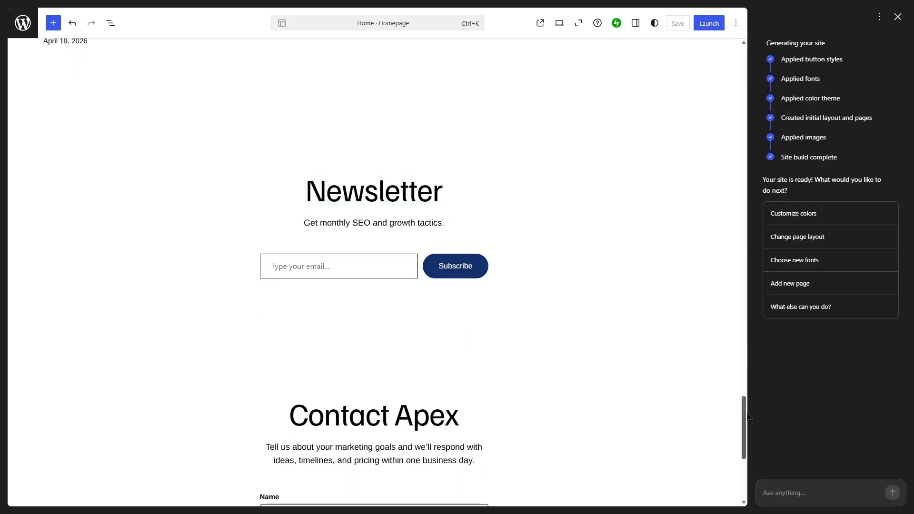
{"action": "left_click_drag", "start_coordinate": [747, 418], "coordinate": [748, 464]}
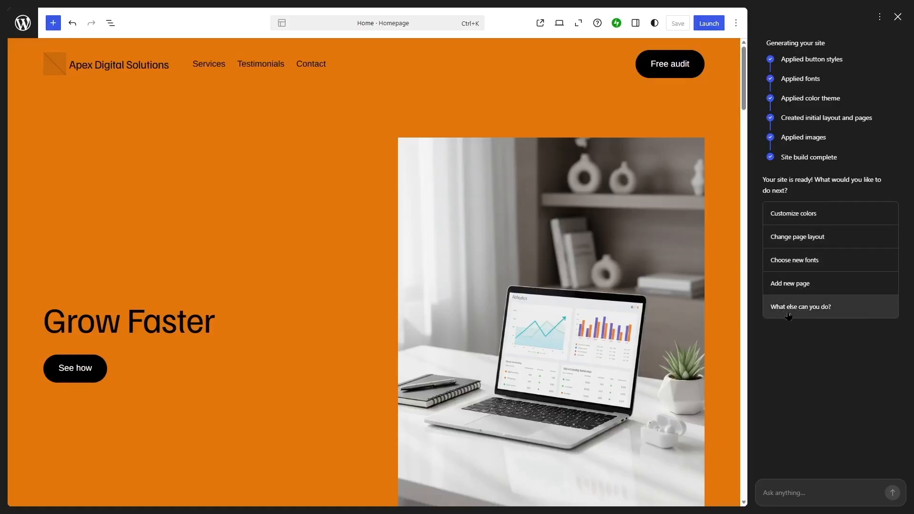
Ask the AI assistant "Show me some color palette options for my site.".
{"action": "left_click", "coordinate": [801, 219]}
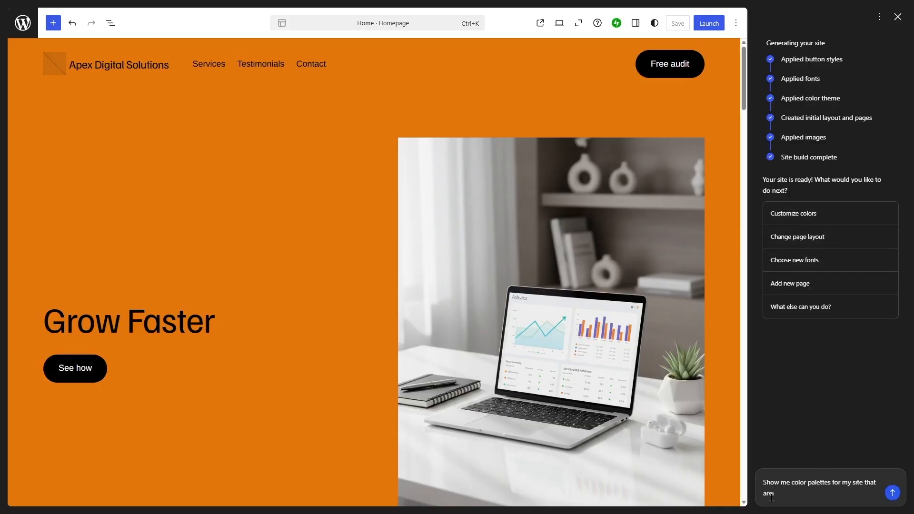
{"action": "left_click", "coordinate": [796, 495]}
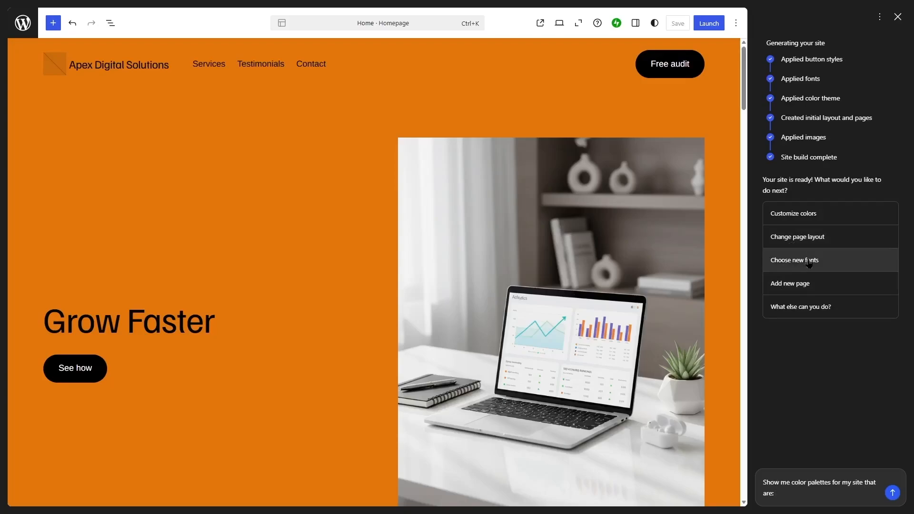
{"action": "left_click_drag", "start_coordinate": [777, 494], "coordinate": [761, 473]}
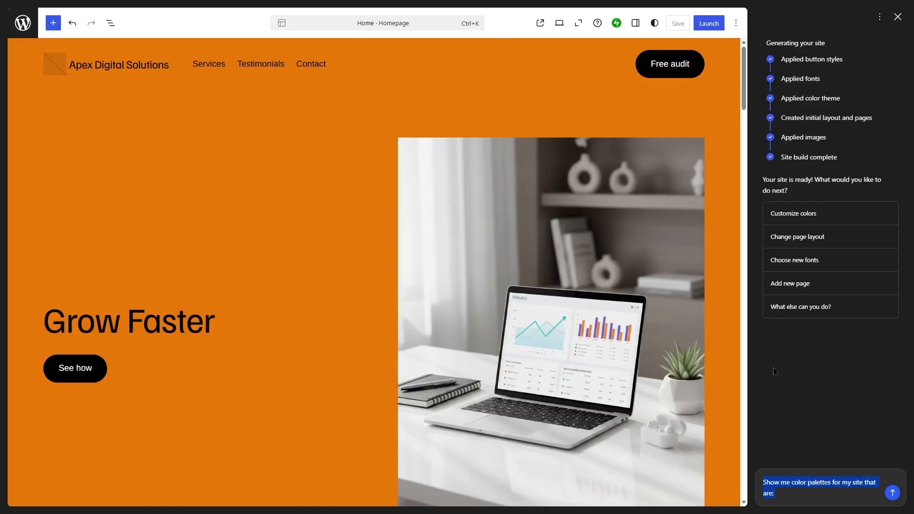
{"action": "type", "text": "Show me some color palette options for my site."}
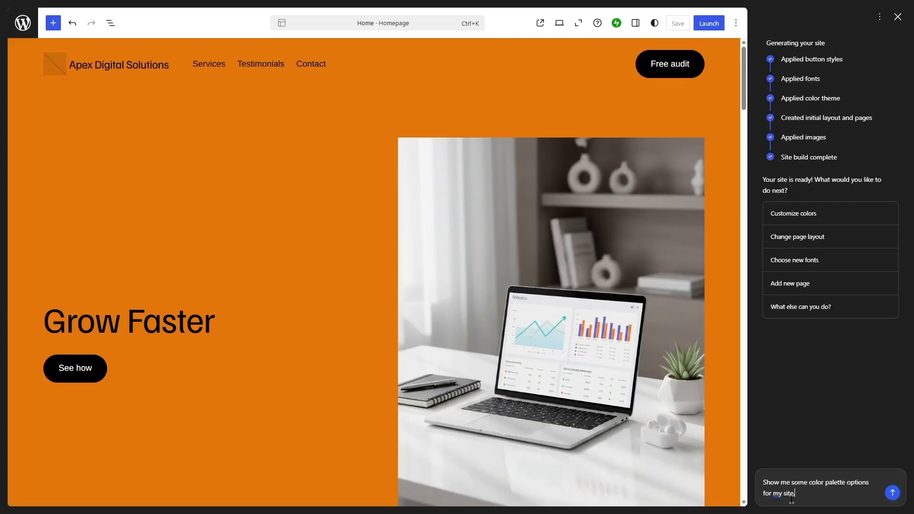
{"action": "left_click", "coordinate": [893, 494]}
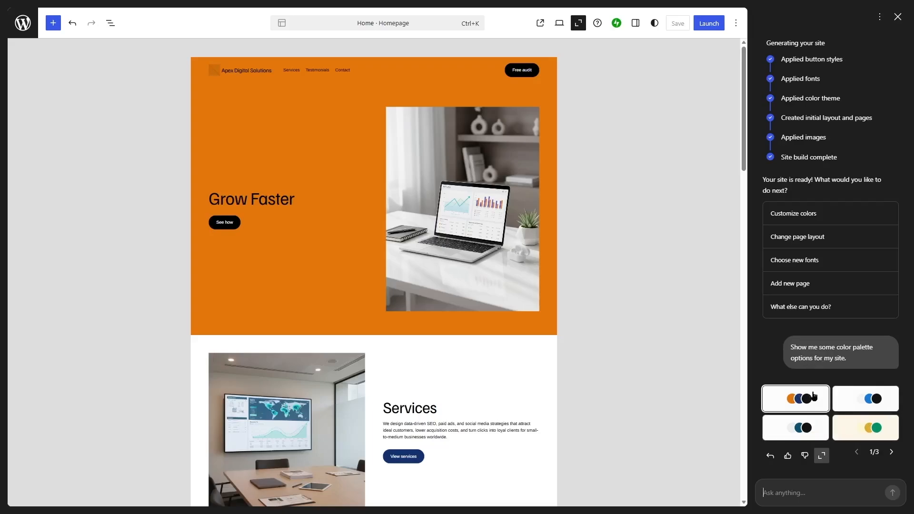
Browse the suggested palette sets and try the blue, dark teal, and gold-and-green palettes from the first set.
{"action": "left_click", "coordinate": [892, 452]}
{"action": "left_click", "coordinate": [891, 452]}
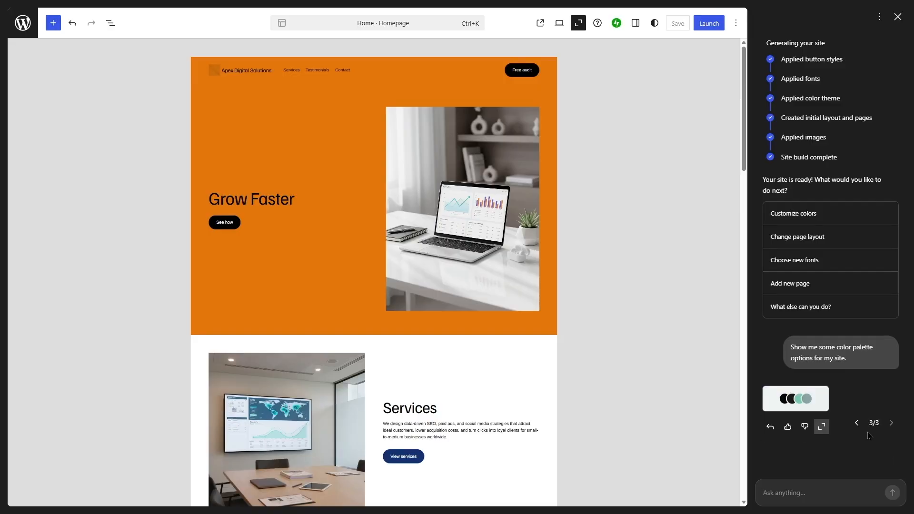
{"action": "left_click", "coordinate": [857, 423]}
{"action": "left_click", "coordinate": [857, 452]}
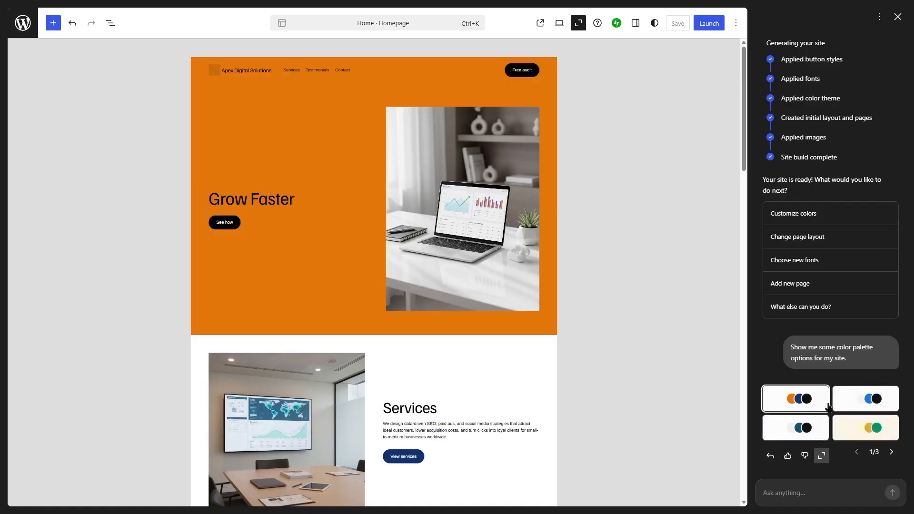
{"action": "left_click", "coordinate": [865, 403]}
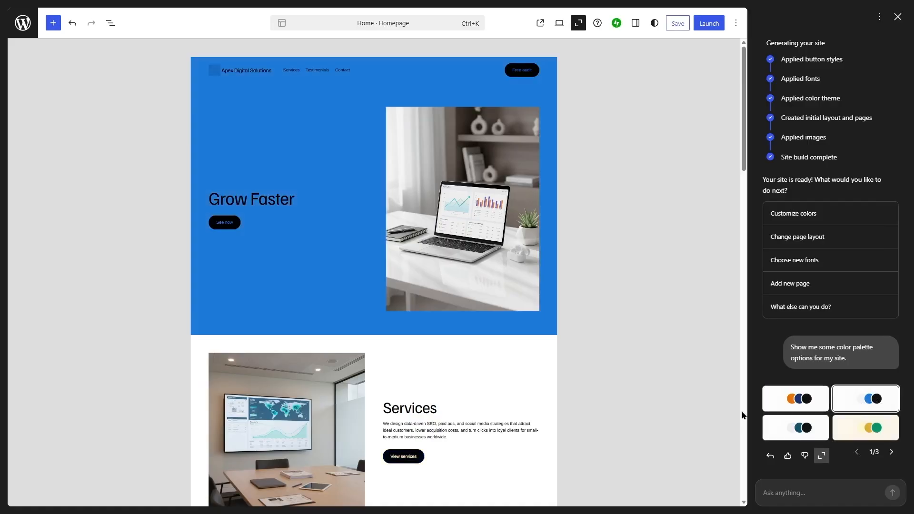
{"action": "left_click", "coordinate": [810, 427]}
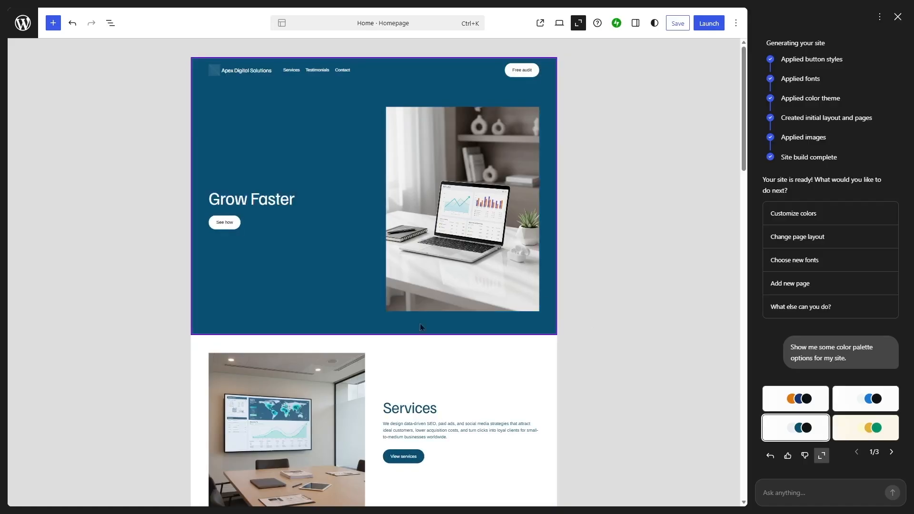
{"action": "left_click", "coordinate": [862, 432]}
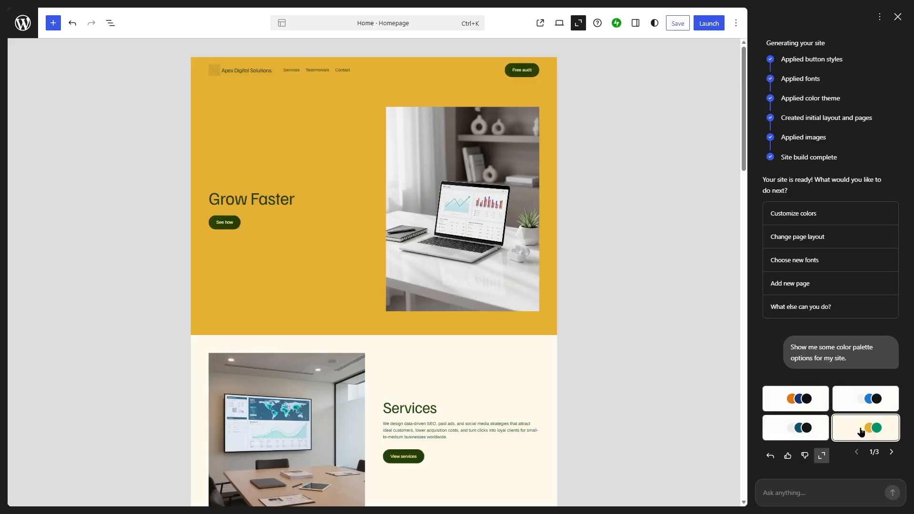
In the second palette set, try the purple palette and apply the dusty pink and gray one to the site.
{"action": "left_click", "coordinate": [891, 452]}
{"action": "left_click", "coordinate": [810, 403]}
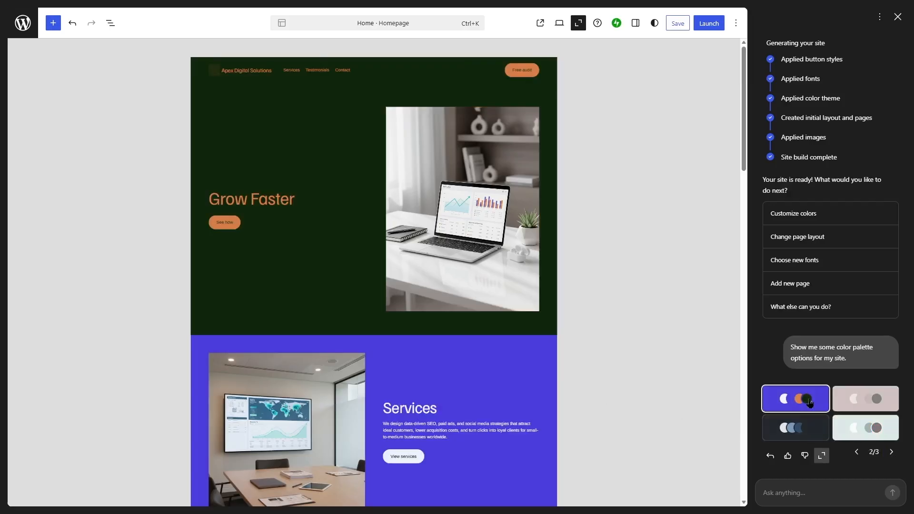
{"action": "left_click", "coordinate": [874, 400]}
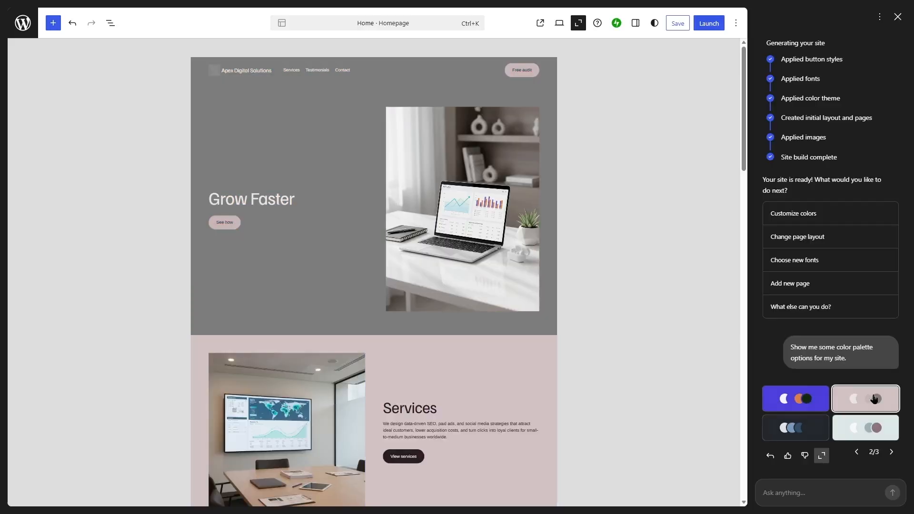
Try the dark blue and pale teal palettes from the second set and the mint green palette from the third set.
{"action": "left_click", "coordinate": [807, 431]}
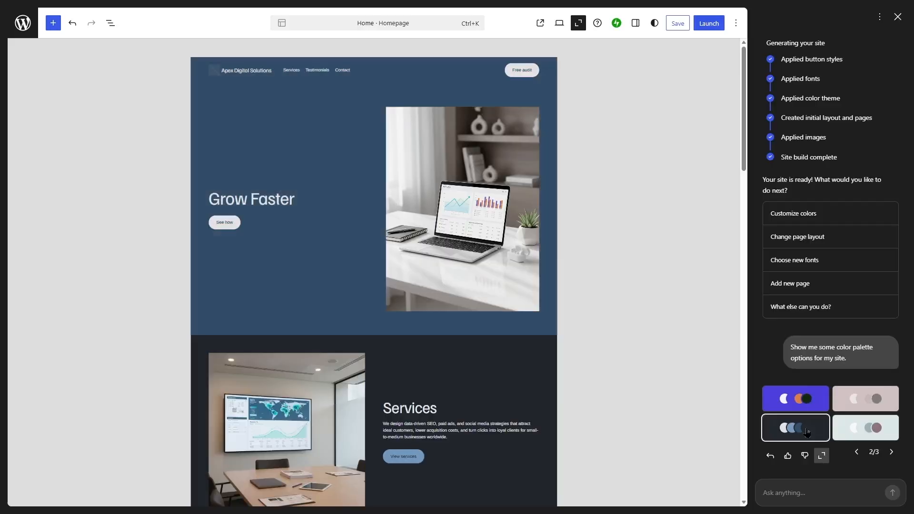
{"action": "left_click", "coordinate": [862, 428]}
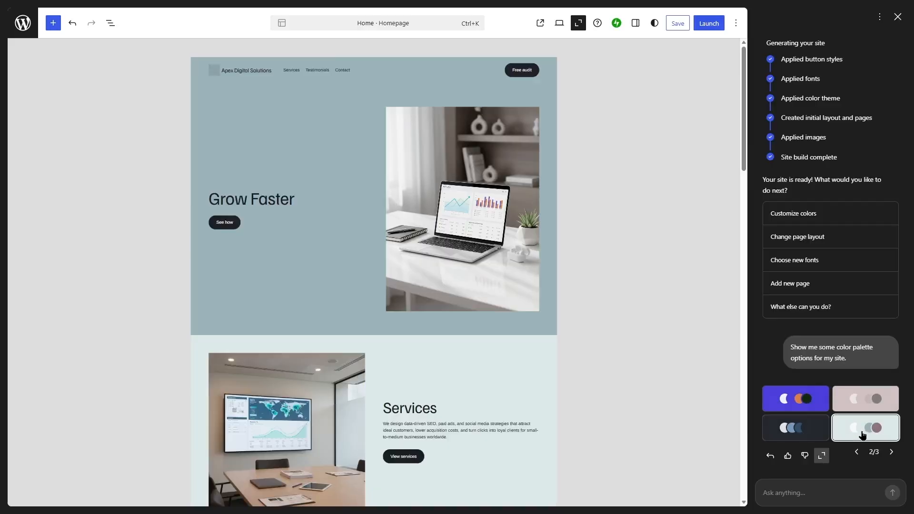
{"action": "left_click", "coordinate": [892, 452]}
{"action": "left_click", "coordinate": [805, 408]}
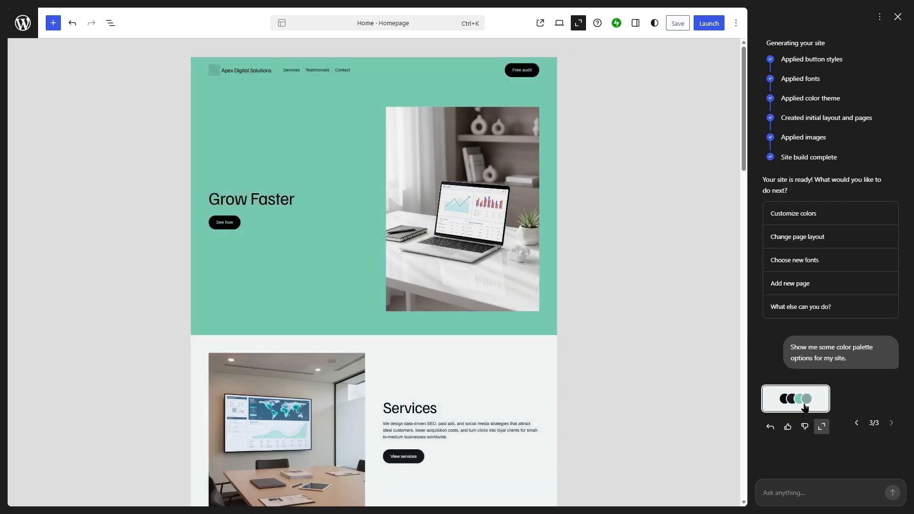
Return to the first palette set and apply the orange, navy and black palette to the site.
{"action": "left_click", "coordinate": [860, 424]}
{"action": "left_click", "coordinate": [860, 425]}
{"action": "left_click", "coordinate": [858, 452]}
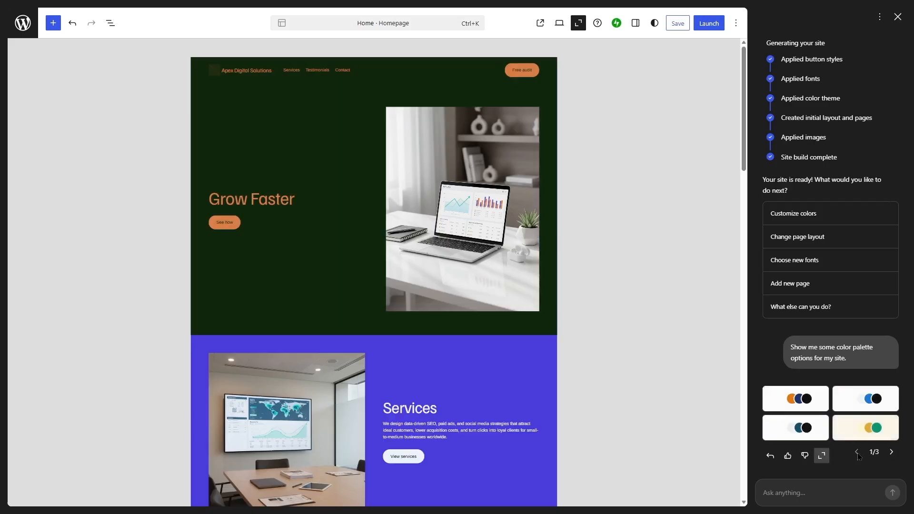
{"action": "left_click", "coordinate": [805, 399]}
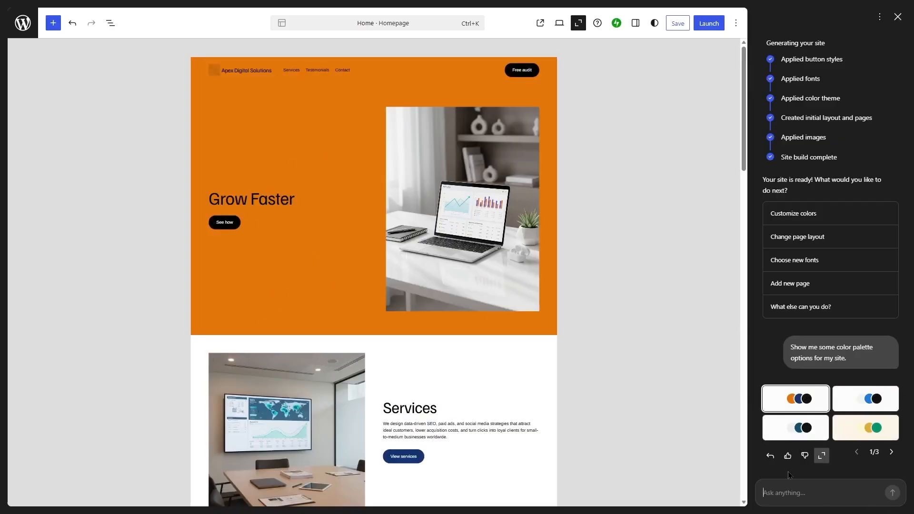
Ask the AI assistant "Show me some font options for this site.".
{"action": "type", "text": "Show me some font options for this site."}
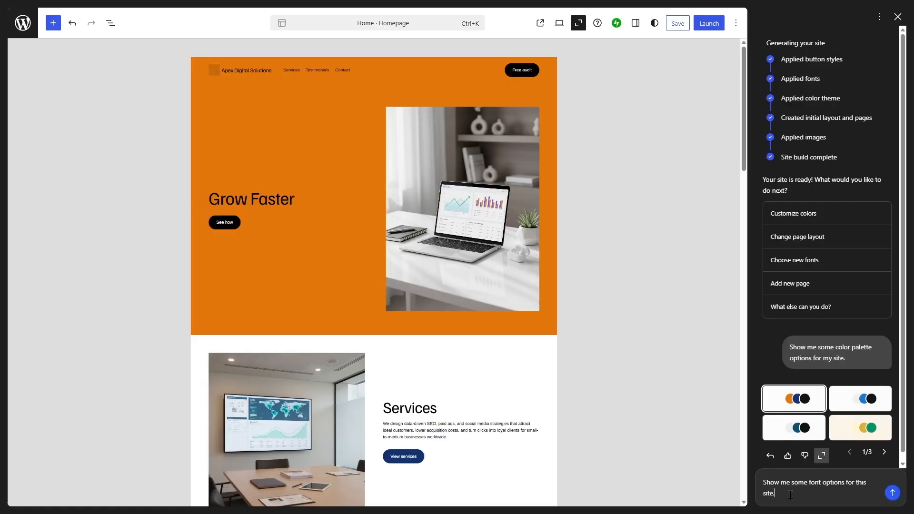
{"action": "left_click", "coordinate": [894, 498]}
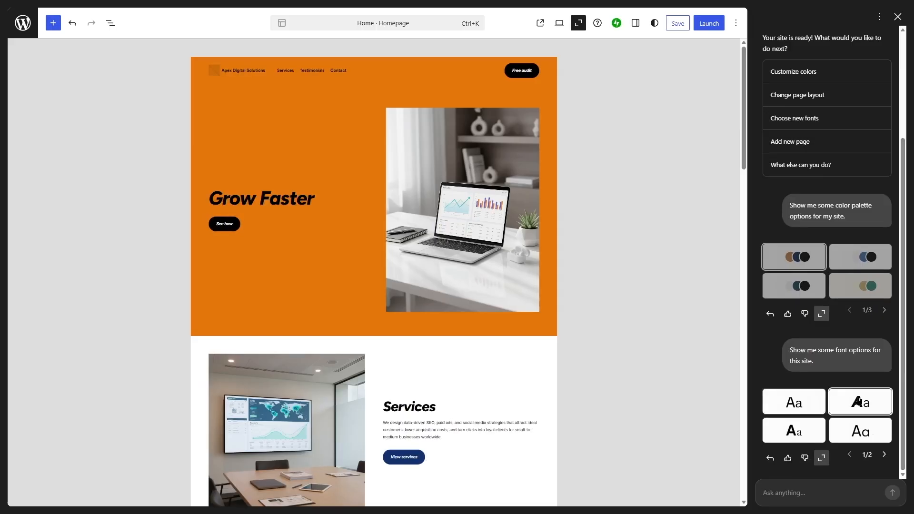
Try the suggested font pairings in both sets and apply the bold slab-serif headings with light sans-serif body text.
{"action": "left_click", "coordinate": [801, 433]}
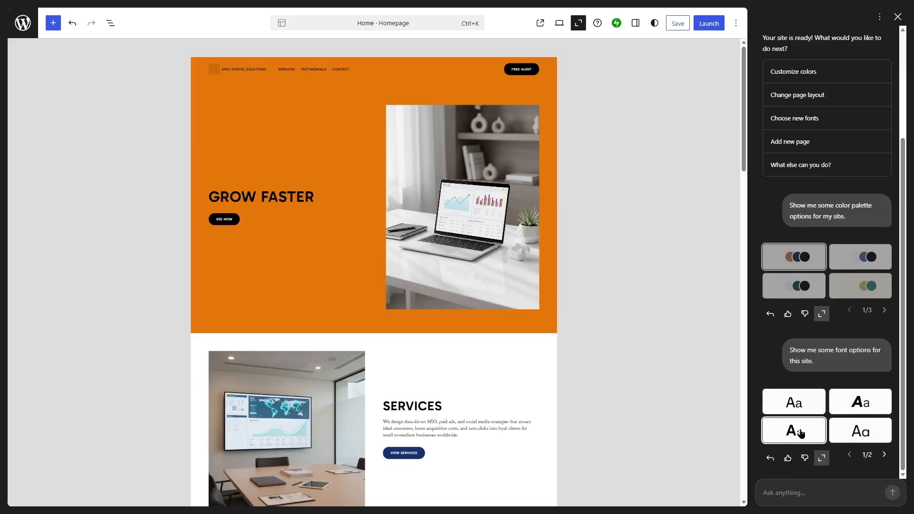
{"action": "left_click", "coordinate": [863, 434]}
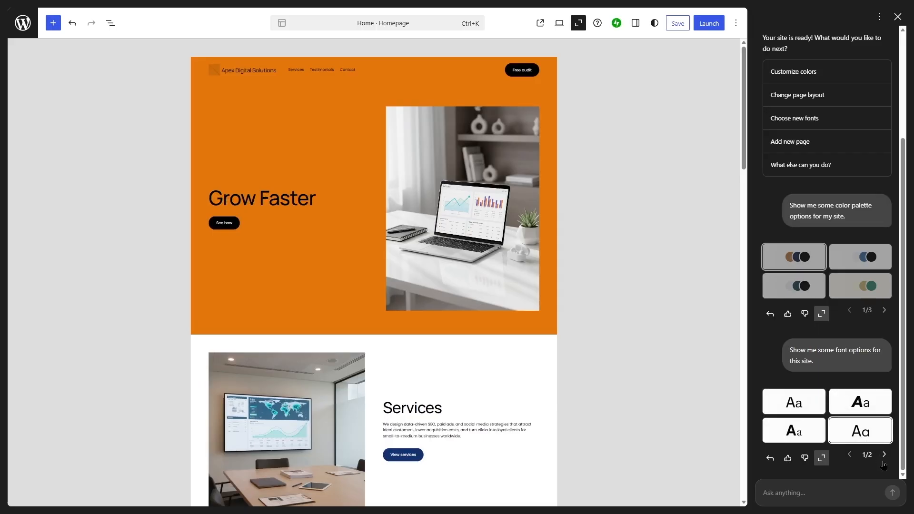
{"action": "left_click", "coordinate": [885, 456]}
{"action": "left_click", "coordinate": [805, 409]}
{"action": "left_click", "coordinate": [858, 402]}
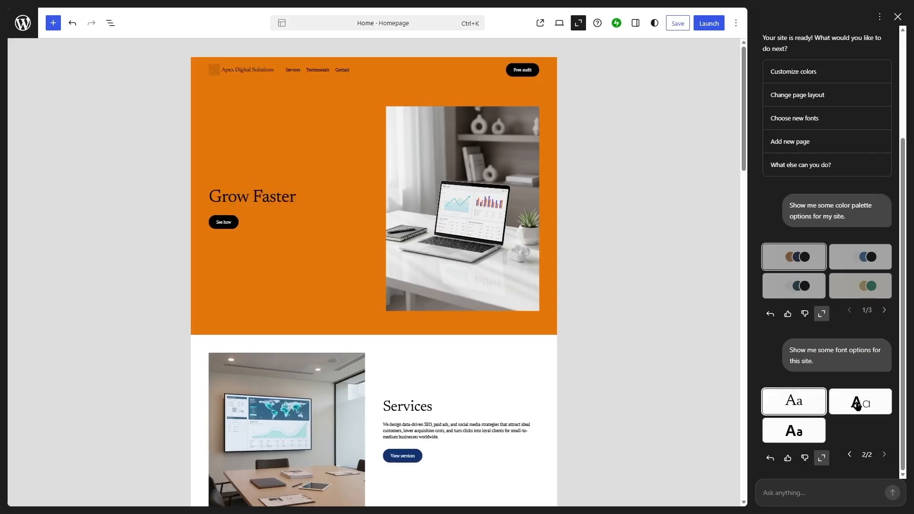
{"action": "left_click", "coordinate": [802, 432]}
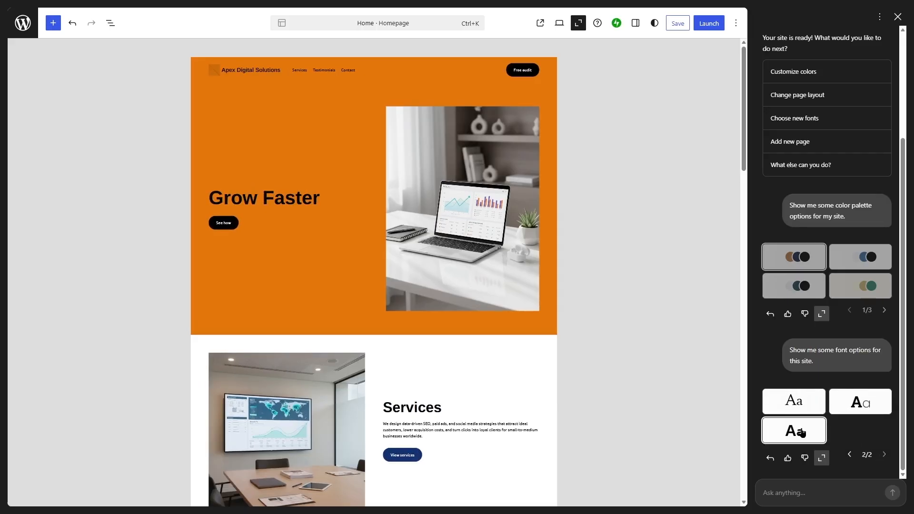
{"action": "left_click", "coordinate": [868, 410]}
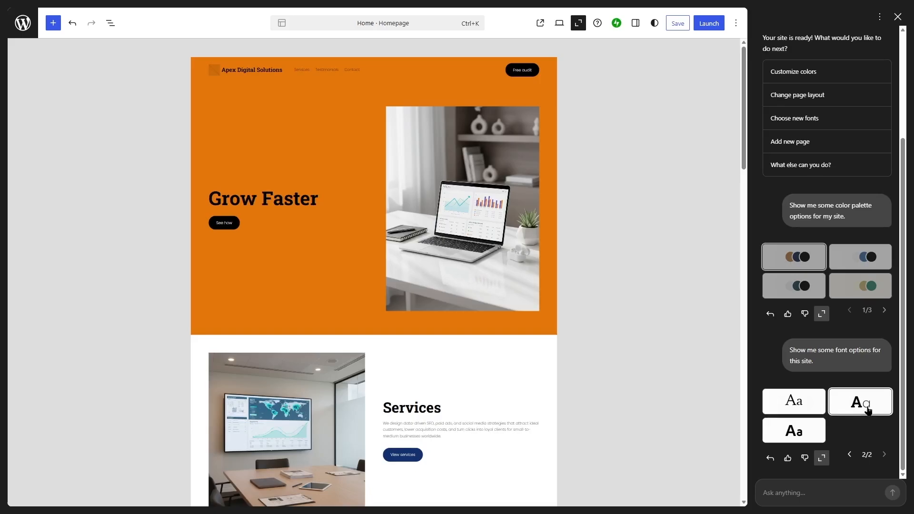
Close the AI assistant and save the changed Site Design Settings and Custom Styles.
{"action": "left_click_drag", "start_coordinate": [745, 131], "coordinate": [746, 102]}
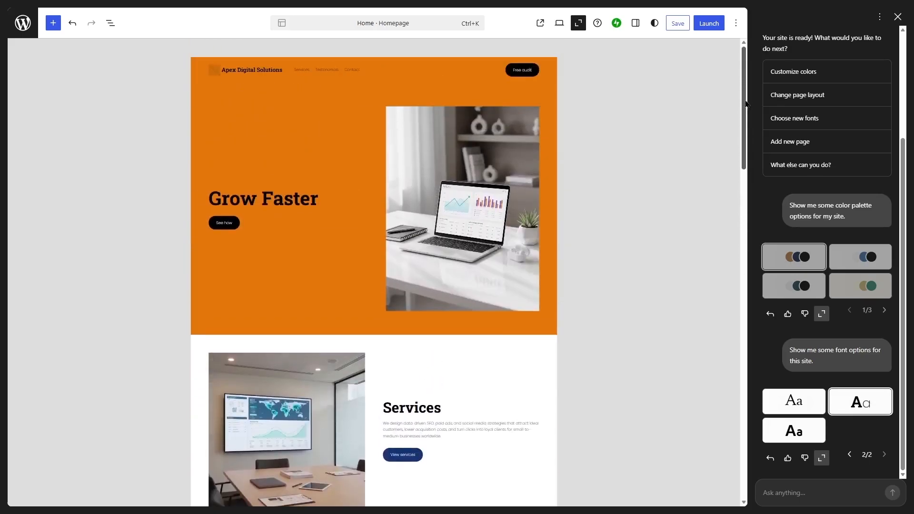
{"action": "left_click", "coordinate": [898, 18]}
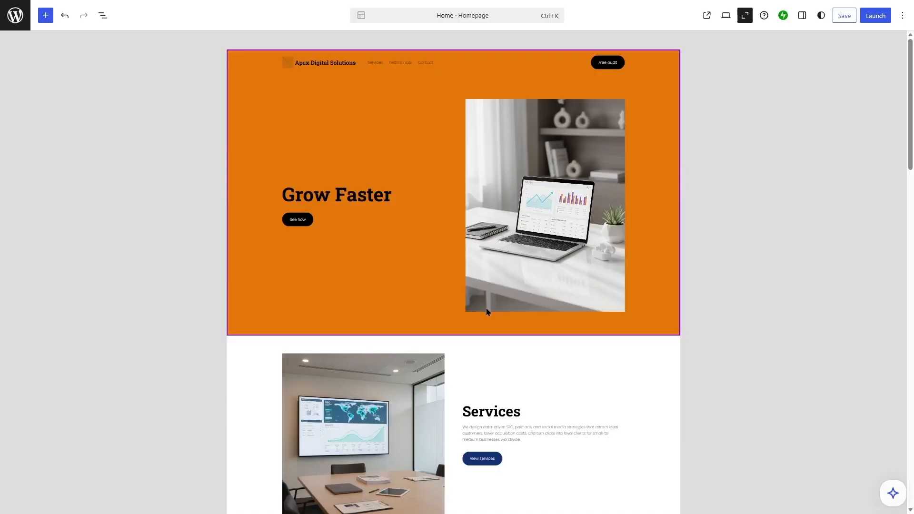
{"action": "left_click", "coordinate": [347, 261]}
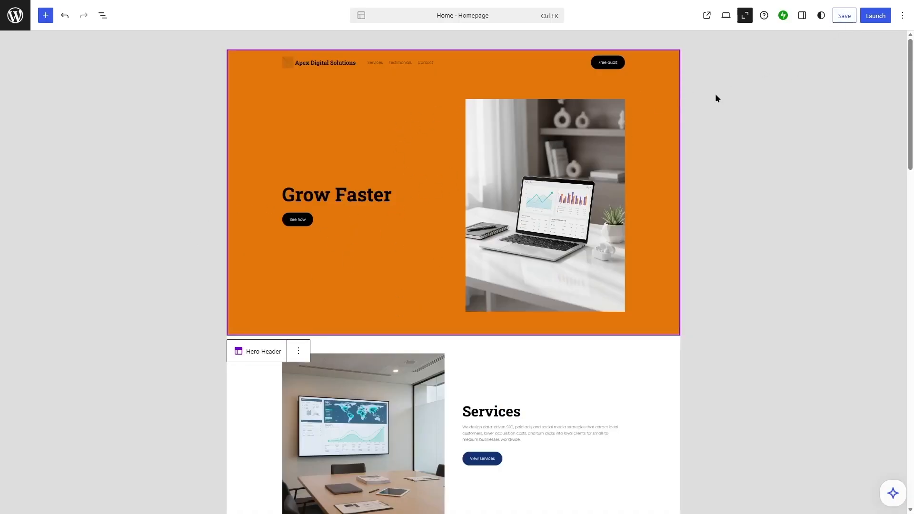
{"action": "left_click", "coordinate": [850, 18]}
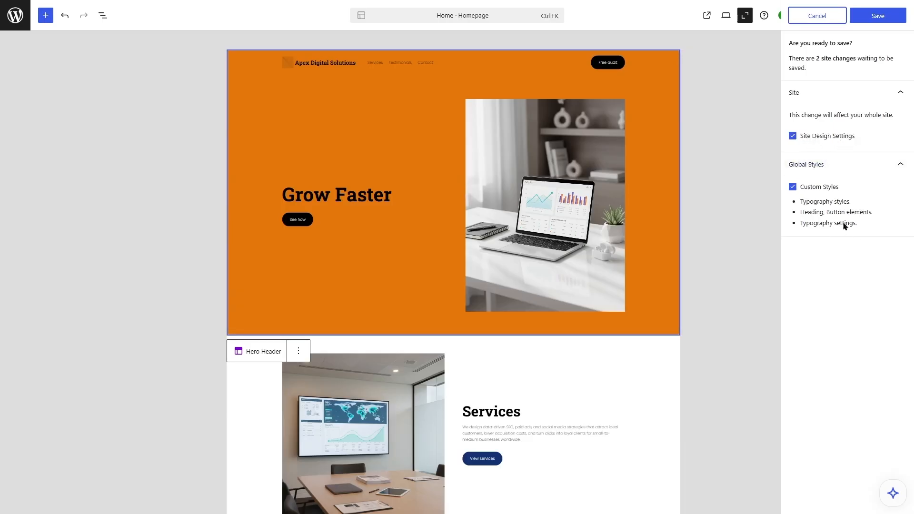
{"action": "left_click", "coordinate": [878, 16]}
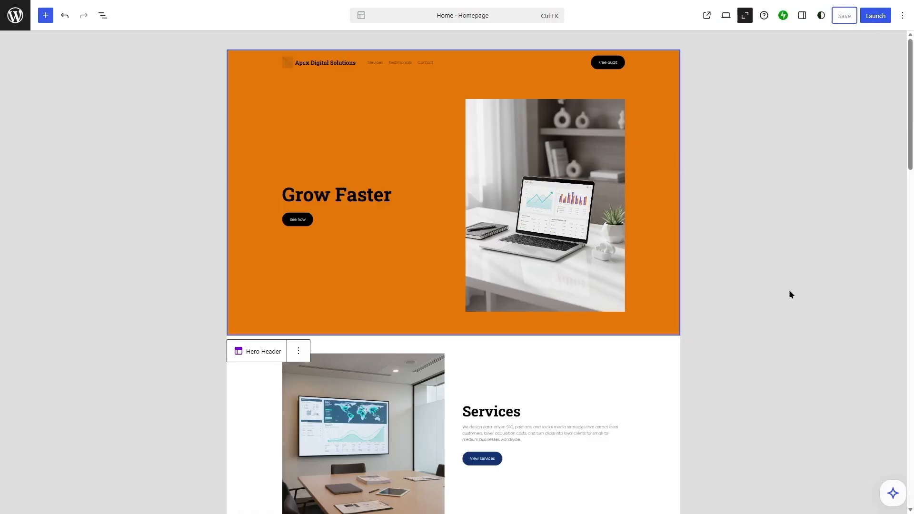
View the saved homepage outside the editor and look through its sections.
{"action": "left_click", "coordinate": [491, 497]}
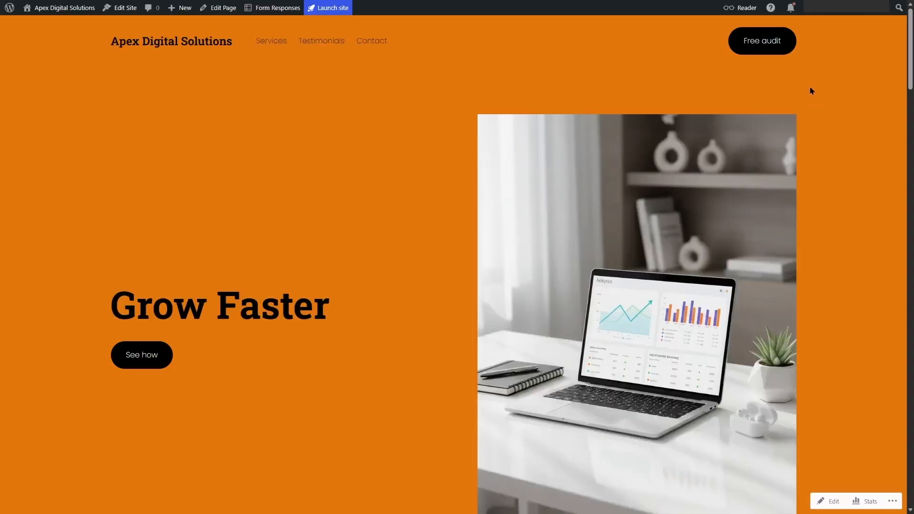
{"action": "left_click_drag", "start_coordinate": [910, 49], "coordinate": [911, 225]}
{"action": "scroll", "coordinate": [597, 208], "scroll_direction": "up", "scroll_amount": 20}
Reopen the homepage for editing, dismiss the upgrade offer, and insert a paragraph block between the "Grow Faster" heading and the "See how" button.
{"action": "left_click", "coordinate": [223, 8]}
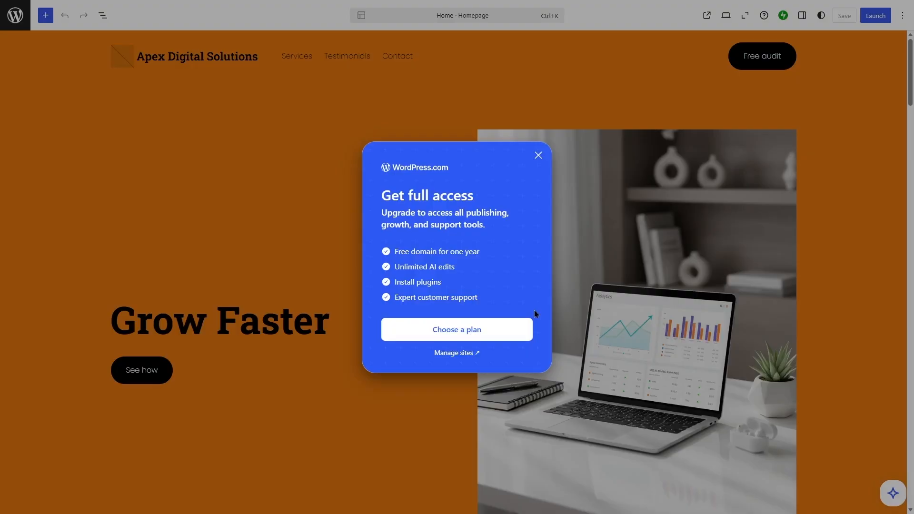
{"action": "left_click", "coordinate": [538, 156]}
{"action": "left_click", "coordinate": [327, 320]}
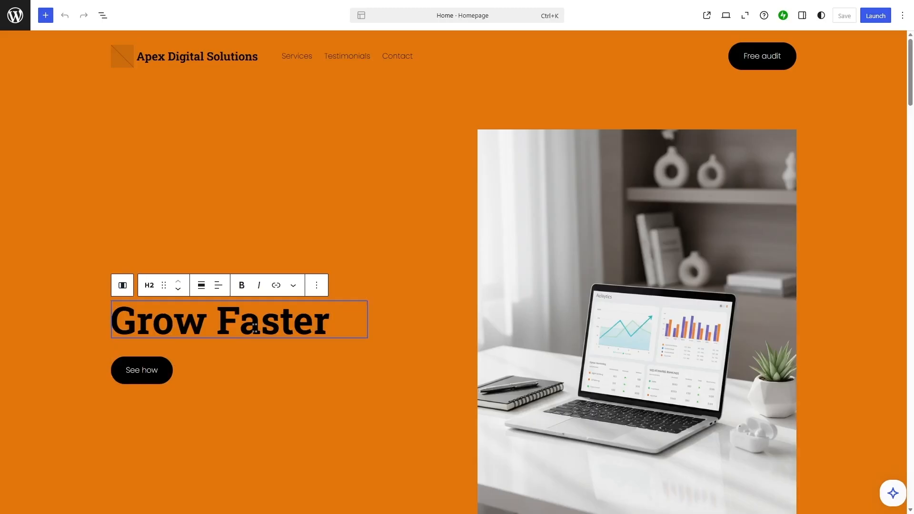
{"action": "mouse_move", "coordinate": [232, 351]}
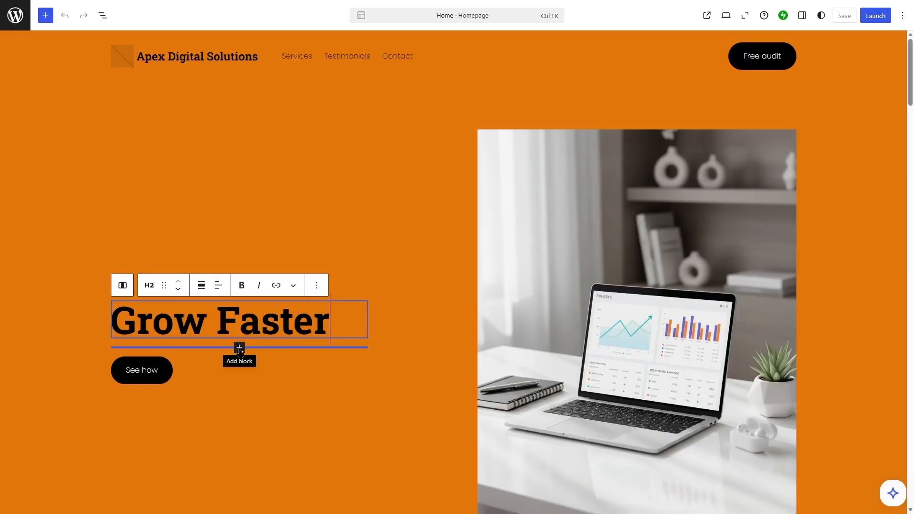
{"action": "left_click", "coordinate": [240, 348]}
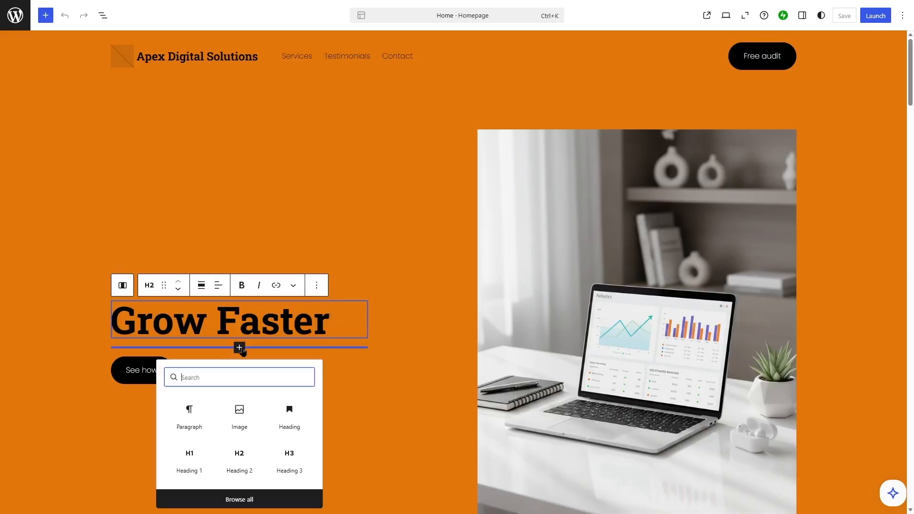
{"action": "left_click", "coordinate": [192, 422]}
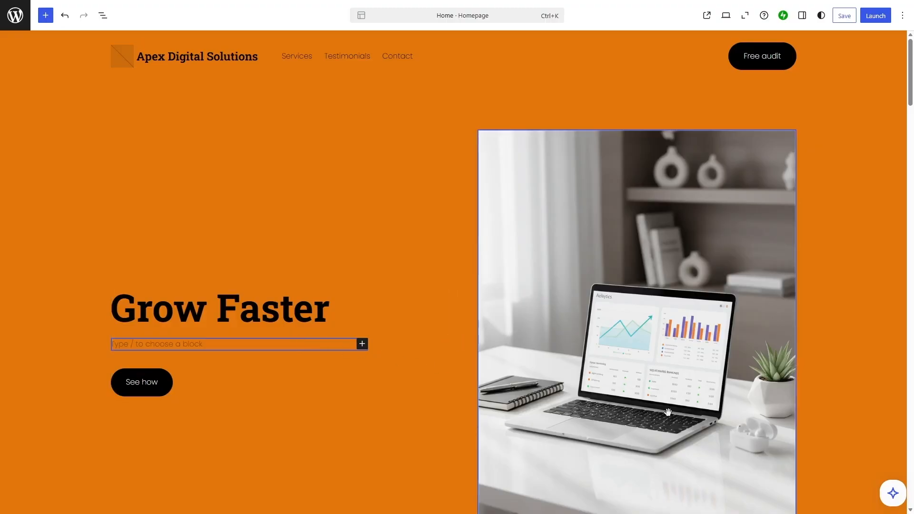
Ask the AI assistant to fill the empty hero paragraph with the request "Add some conversion focused paragraph text.".
{"action": "left_click", "coordinate": [893, 496]}
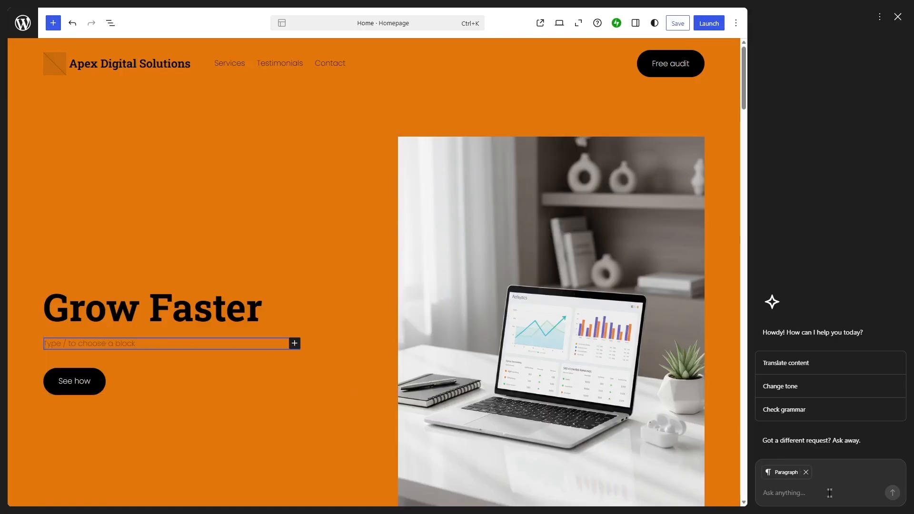
{"action": "type", "text": "Add some conversion focused paragraph text."}
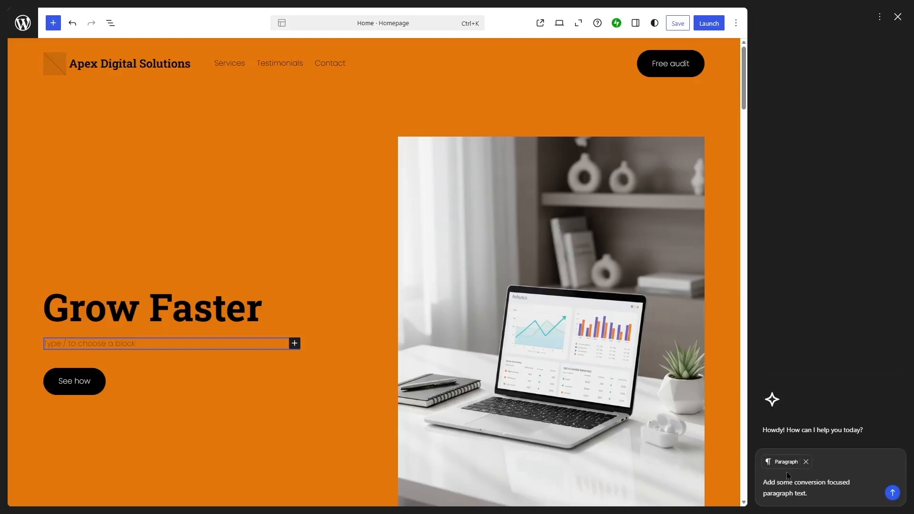
{"action": "left_click", "coordinate": [893, 494]}
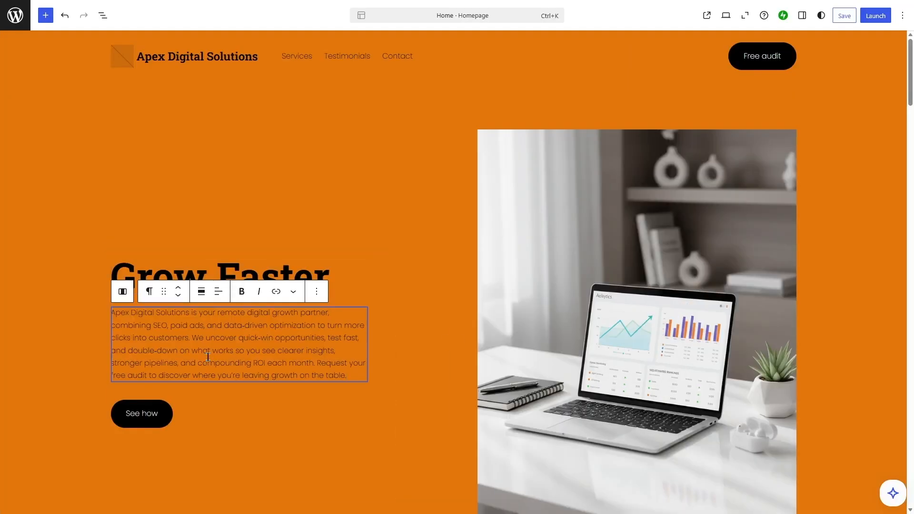
Delete the final sentence about requesting a free audit from the hero paragraph and close the assistant.
{"action": "left_click", "coordinate": [894, 494]}
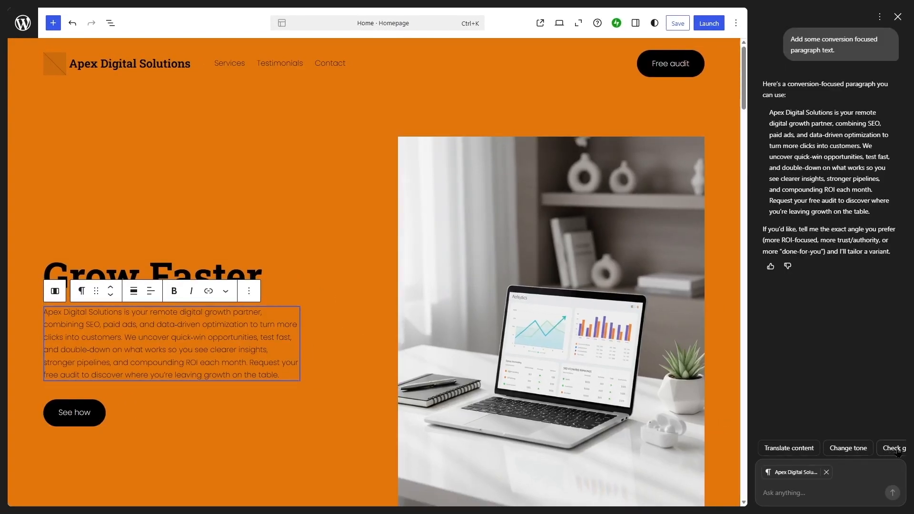
{"action": "left_click", "coordinate": [332, 382]}
{"action": "left_click", "coordinate": [281, 368]}
{"action": "left_click_drag", "start_coordinate": [281, 375], "coordinate": [250, 363]}
{"action": "key", "text": "BackSpace"}
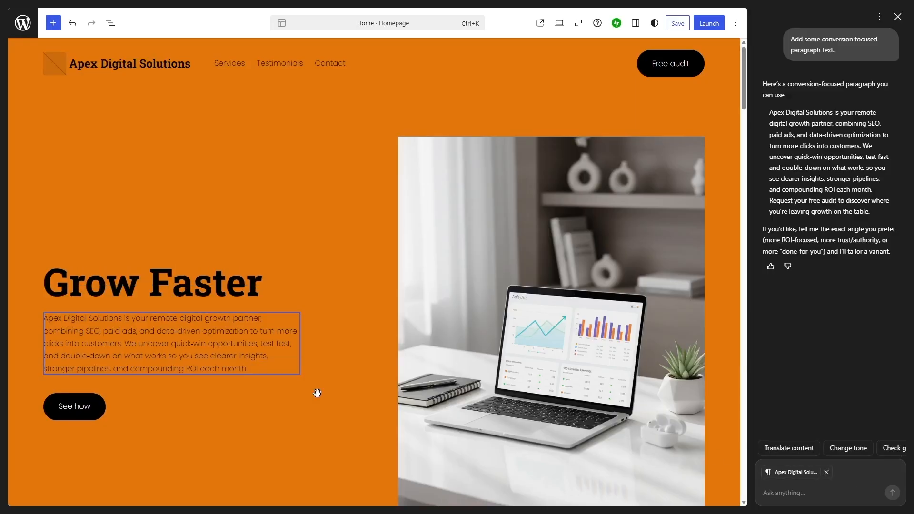
{"action": "left_click", "coordinate": [318, 393]}
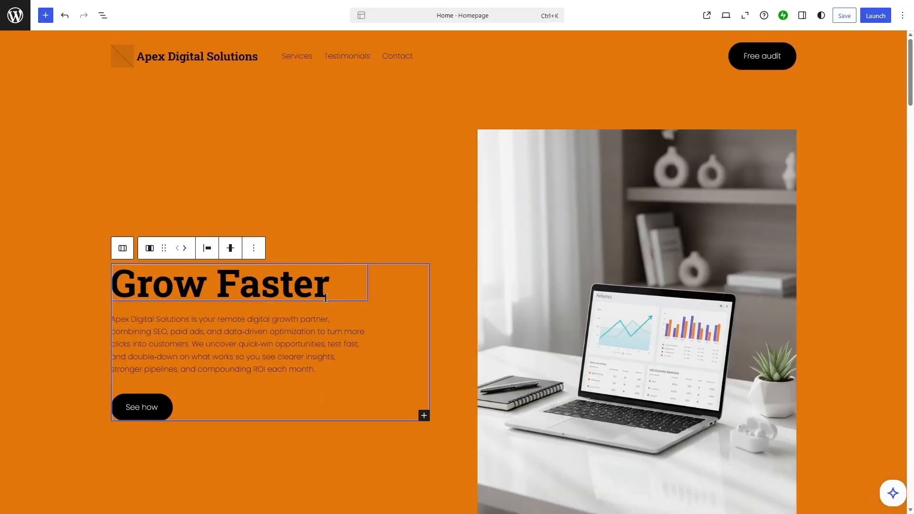
Open the replacement source options for the laptop image in the hero section.
{"action": "left_click", "coordinate": [533, 342]}
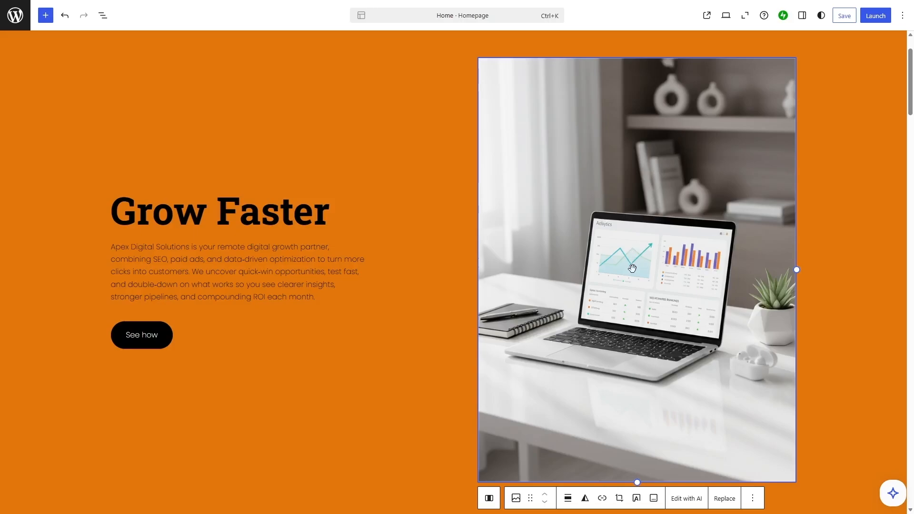
{"action": "left_click", "coordinate": [725, 506]}
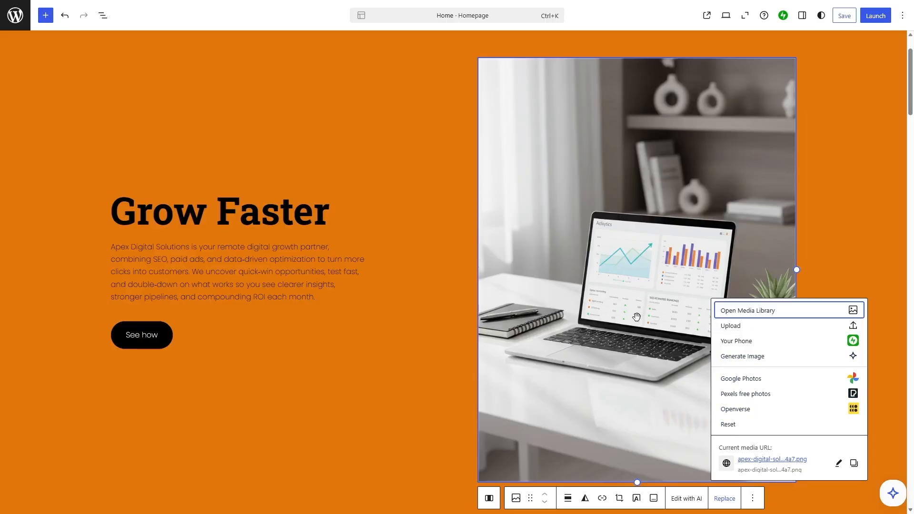
Open the Services section's meeting-room image for AI editing and request "Replace the monitor with a white board." in the Photographic style.
{"action": "left_click_drag", "start_coordinate": [911, 92], "coordinate": [911, 152]}
{"action": "left_click", "coordinate": [370, 270]}
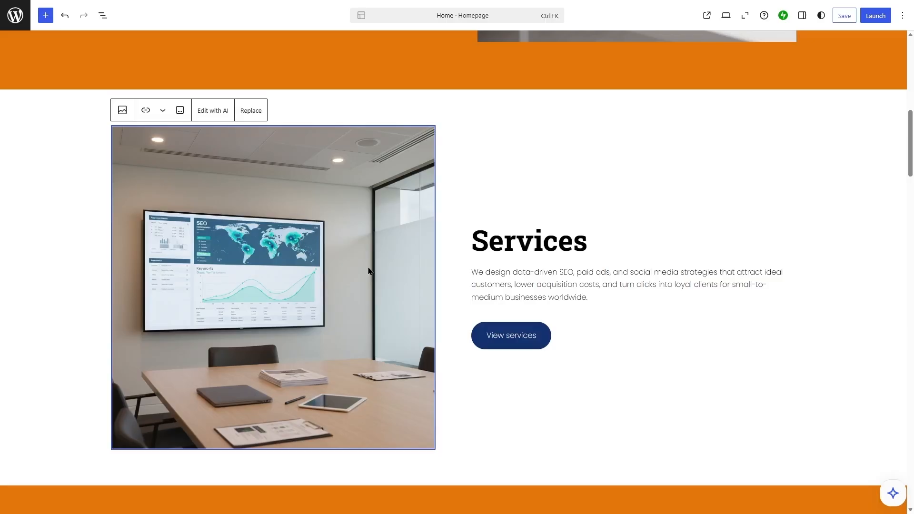
{"action": "scroll", "coordinate": [368, 270], "scroll_direction": "down", "scroll_amount": 1}
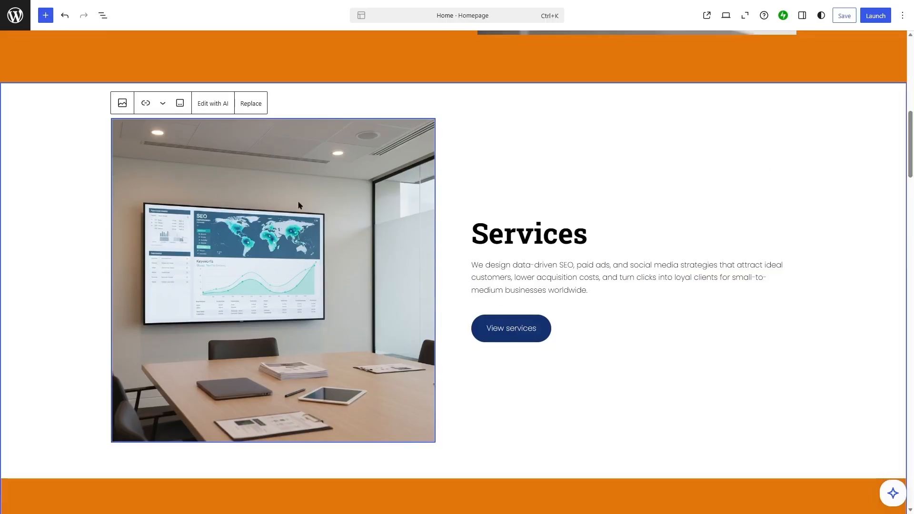
{"action": "left_click", "coordinate": [216, 104]}
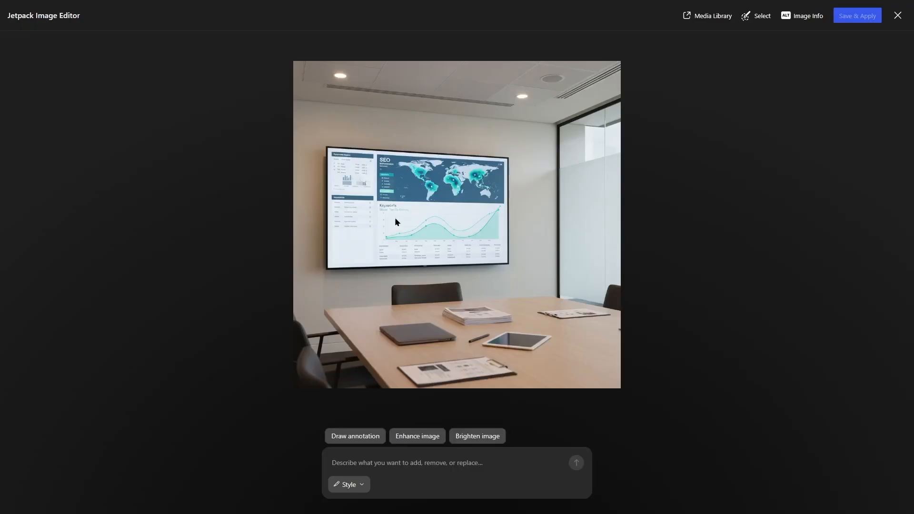
{"action": "type", "text": "Replace the monitor with a white board."}
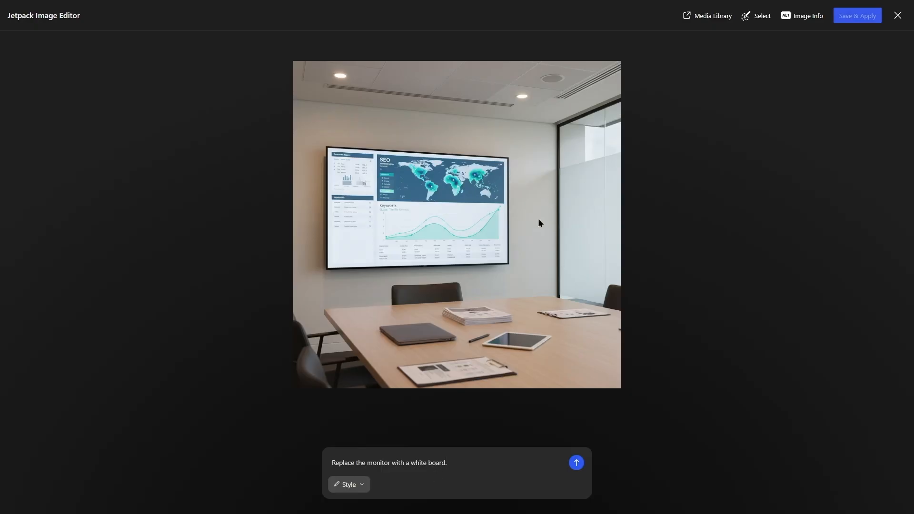
{"action": "left_click", "coordinate": [363, 491]}
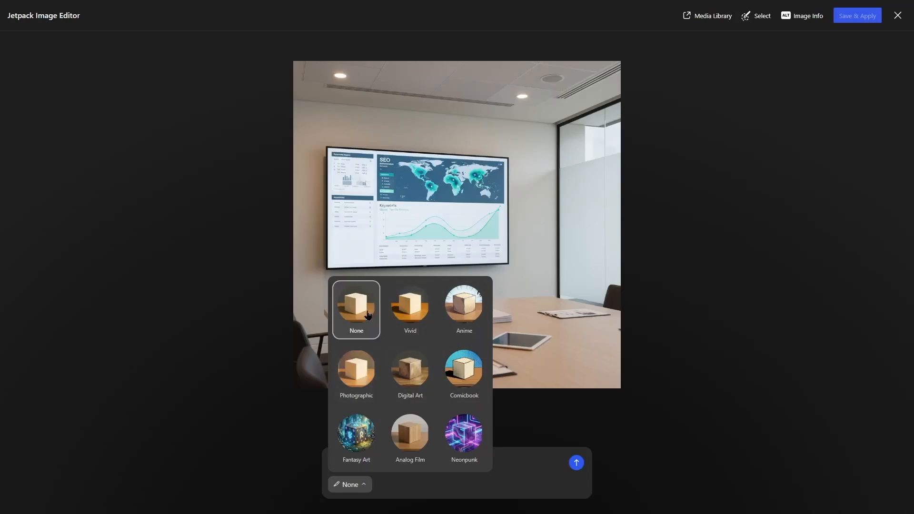
{"action": "left_click", "coordinate": [364, 375]}
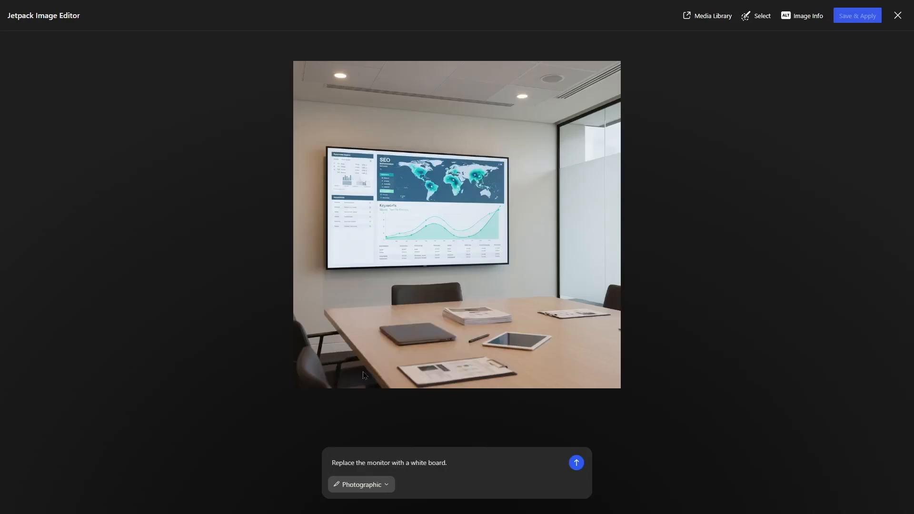
{"action": "left_click", "coordinate": [577, 463]}
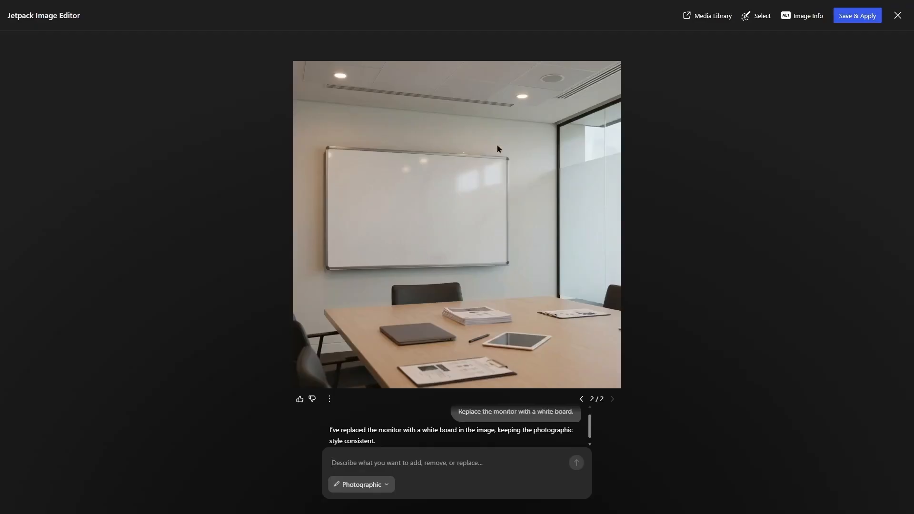
Request "Add some digital marketing related content in the white board.", apply the edited image to the Services section and close the image editor.
{"action": "type", "text": "Add some digital marketing related content in the white board."}
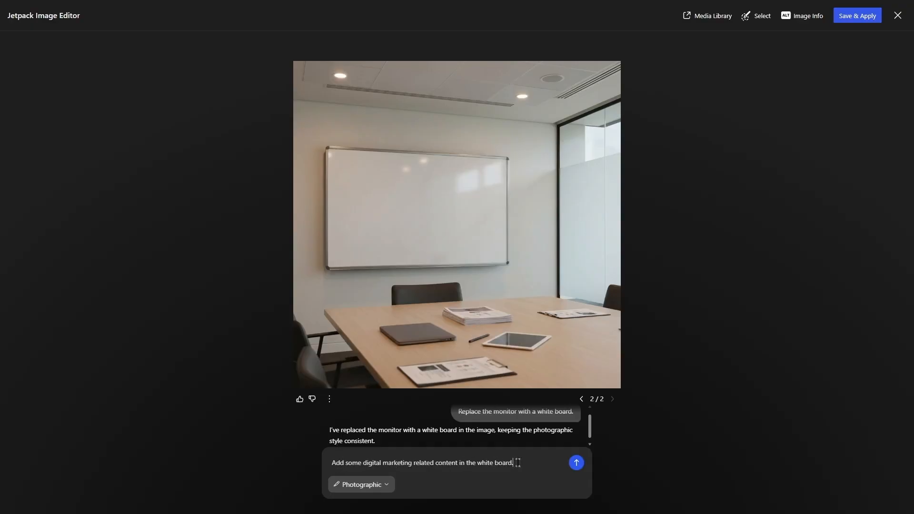
{"action": "left_click", "coordinate": [578, 468]}
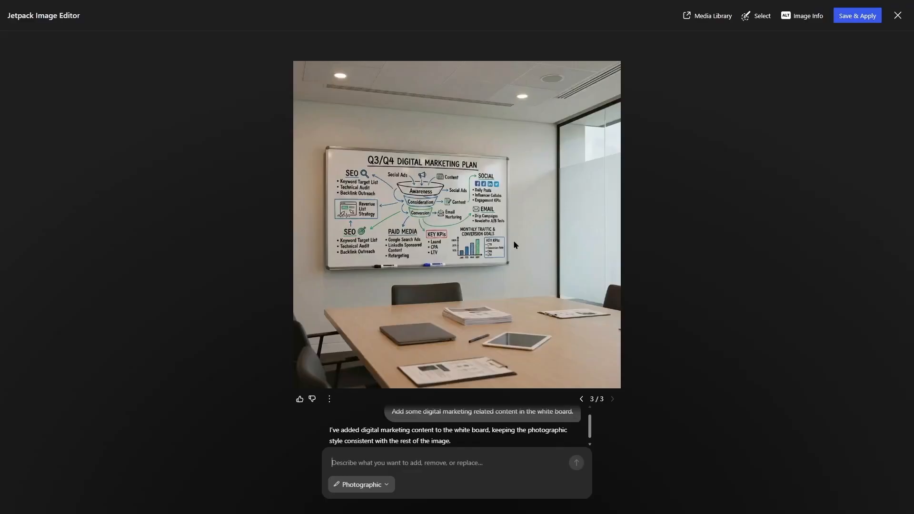
{"action": "left_click", "coordinate": [856, 20]}
{"action": "left_click", "coordinate": [899, 17]}
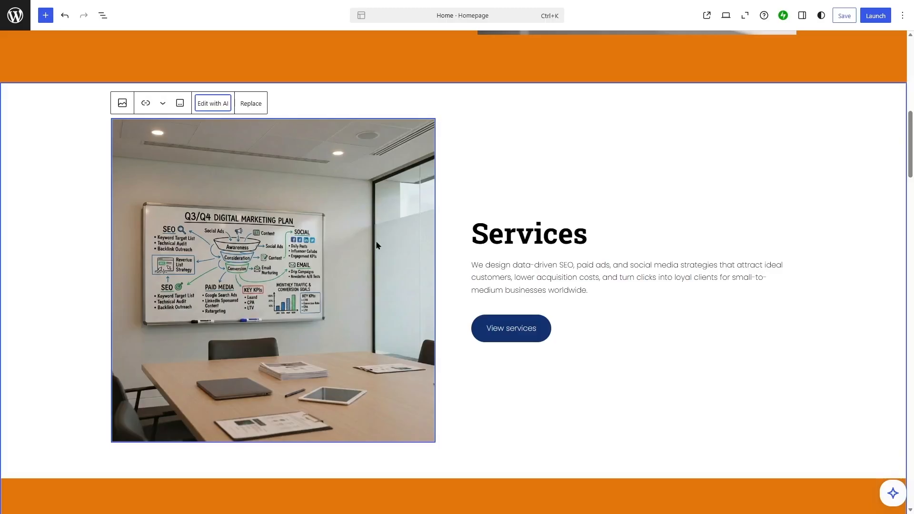
Start generating a replacement for the About section's three-monitor image using the suggested "Digital Strategy Illustration" prompt.
{"action": "left_click_drag", "start_coordinate": [912, 144], "coordinate": [913, 209]}
{"action": "left_click", "coordinate": [645, 227]}
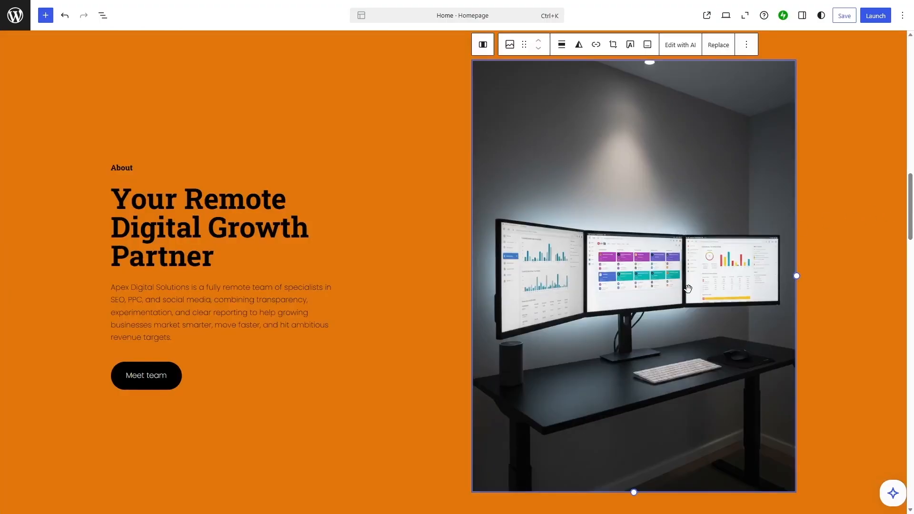
{"action": "left_click", "coordinate": [725, 47]}
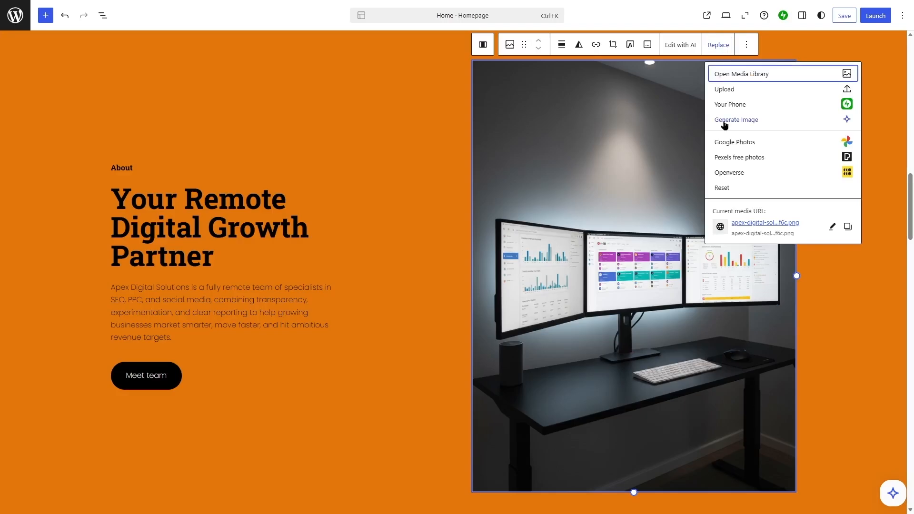
{"action": "left_click", "coordinate": [748, 123]}
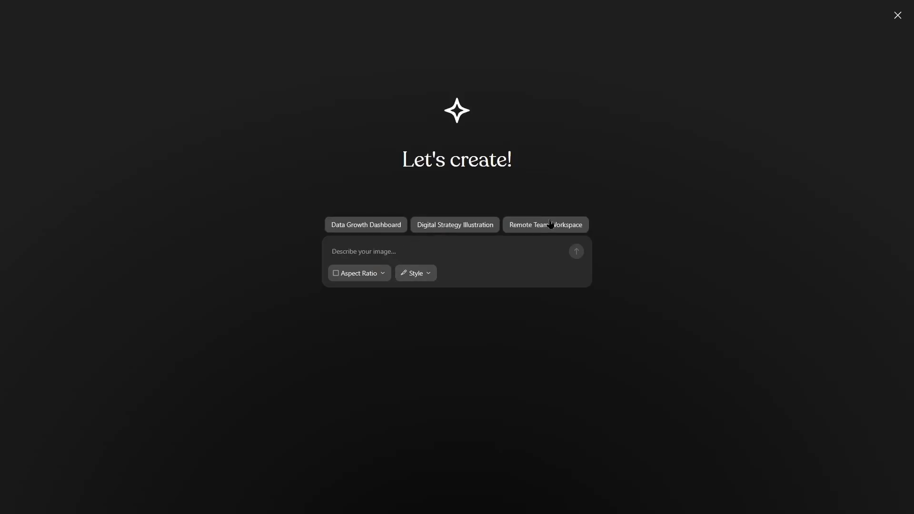
{"action": "left_click", "coordinate": [455, 229]}
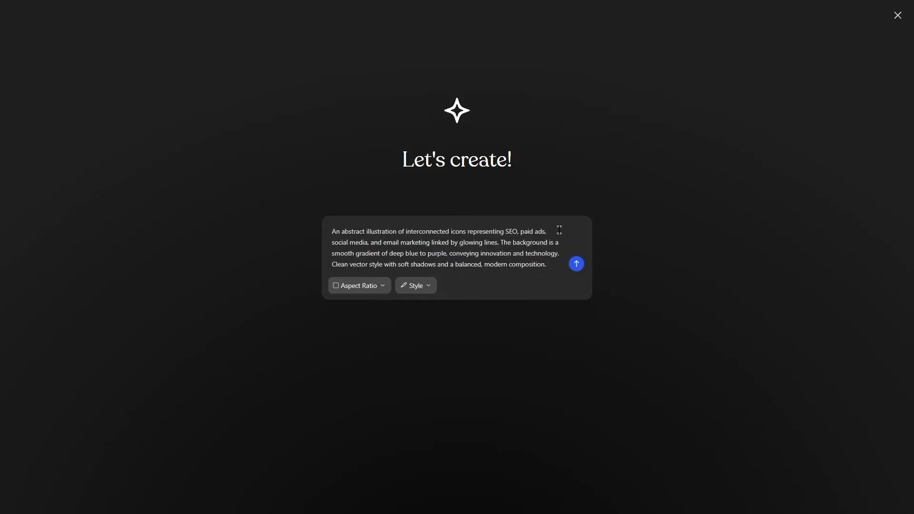
Generate the illustration in the Photographic style, apply it to the About section and close the image editor.
{"action": "left_click", "coordinate": [382, 286]}
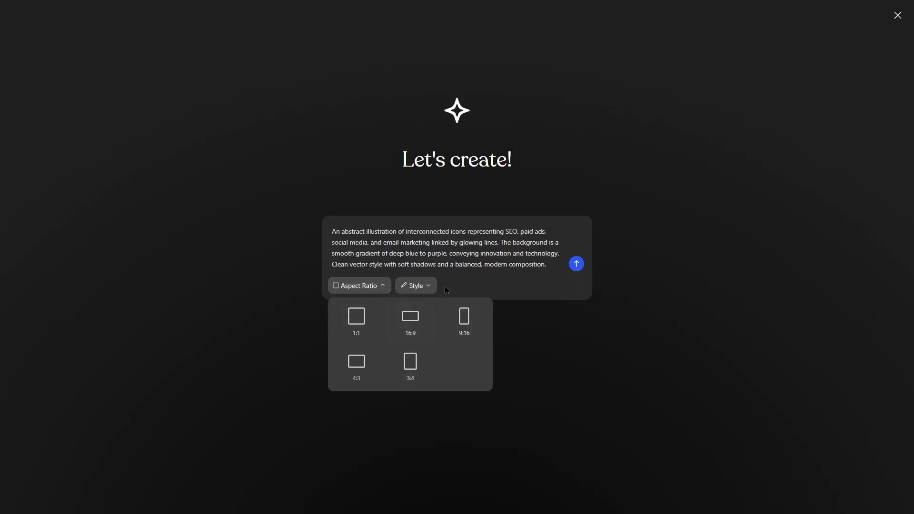
{"action": "left_click", "coordinate": [416, 286]}
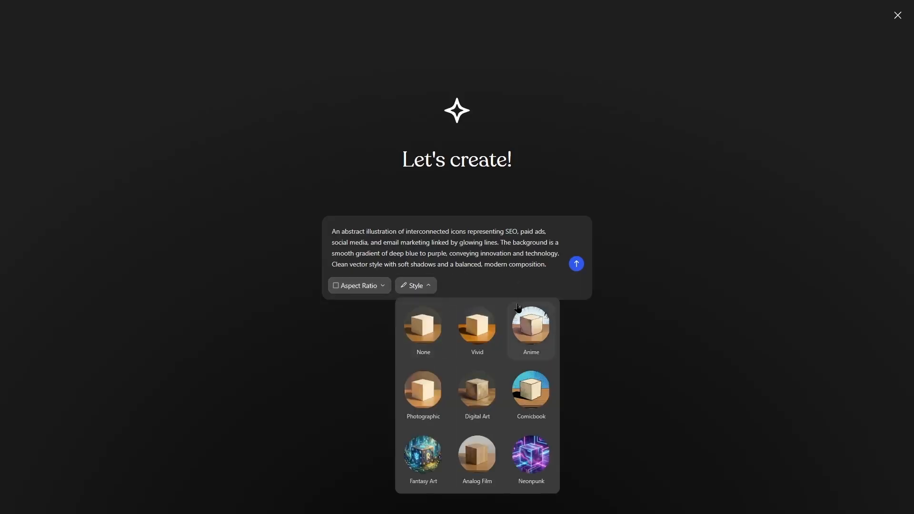
{"action": "left_click", "coordinate": [407, 399]}
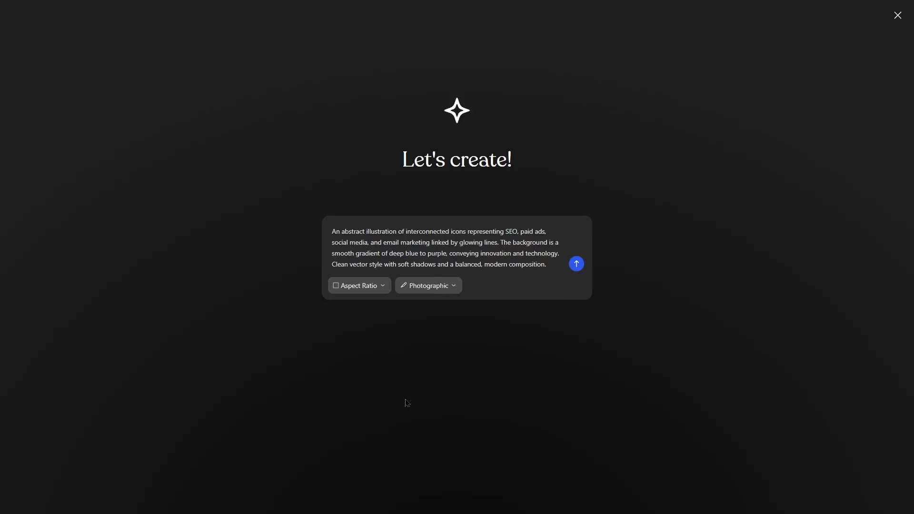
{"action": "left_click", "coordinate": [576, 265]}
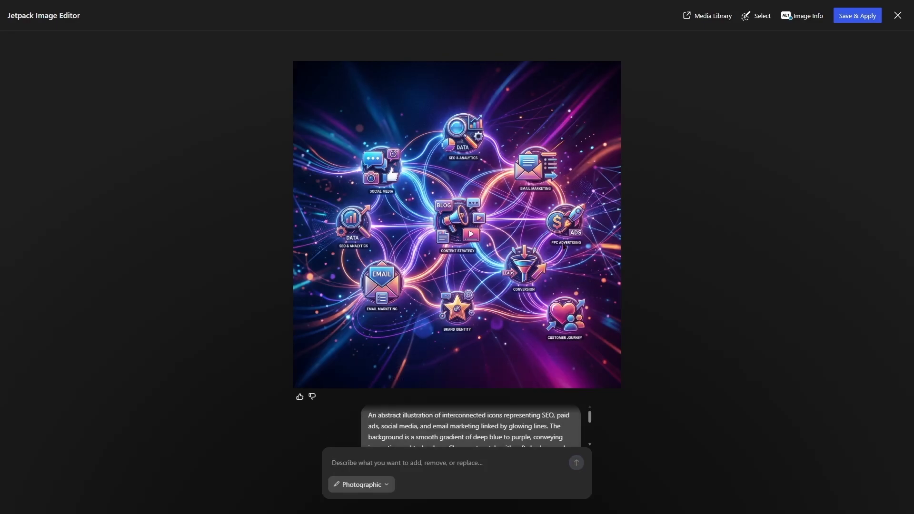
{"action": "left_click", "coordinate": [856, 20]}
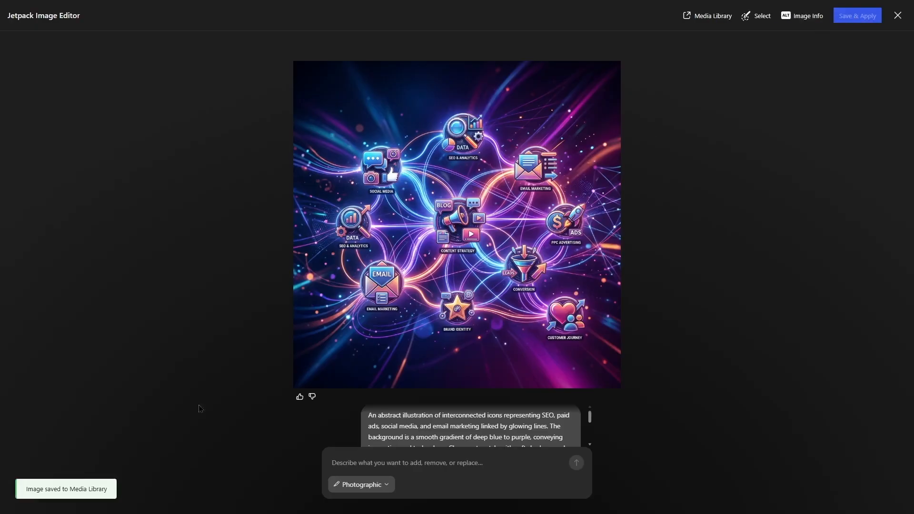
{"action": "left_click", "coordinate": [898, 17]}
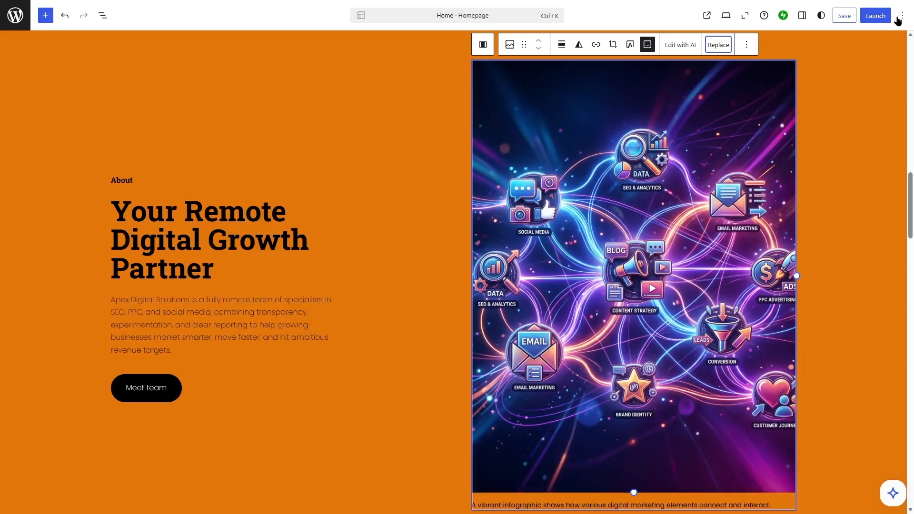
{"action": "left_click", "coordinate": [872, 211]}
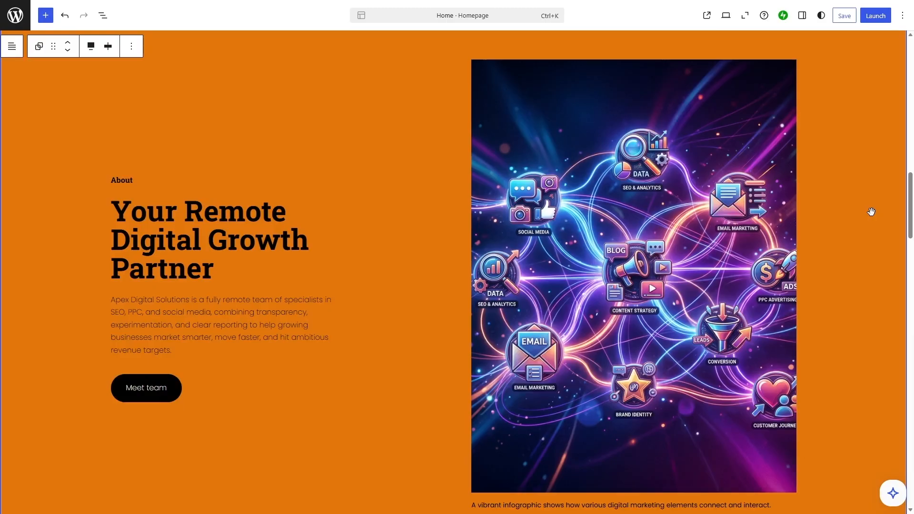
Examine the Results section's editable heading, testimonial text and the image source options of the first testimonial's avatar.
{"action": "scroll", "coordinate": [872, 211], "scroll_direction": "down", "scroll_amount": 2}
{"action": "scroll", "coordinate": [871, 211], "scroll_direction": "up", "scroll_amount": 5}
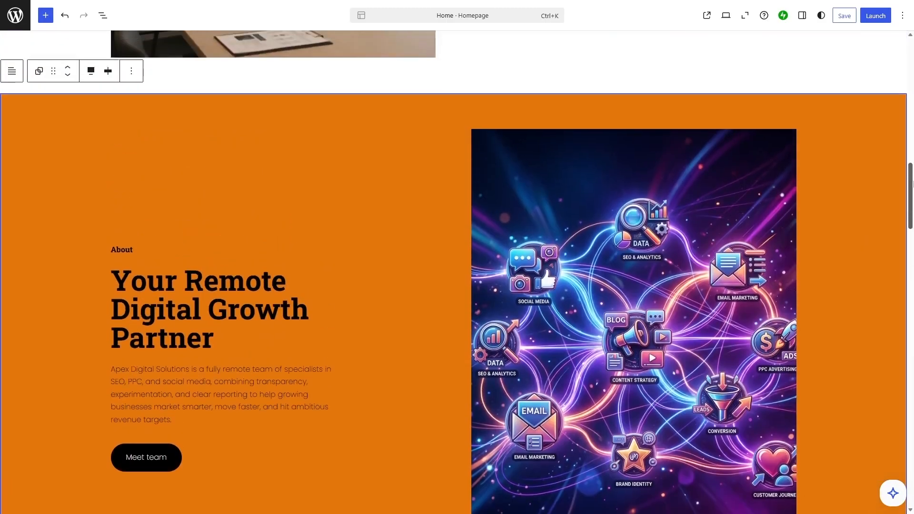
{"action": "scroll", "coordinate": [872, 212], "scroll_direction": "down", "scroll_amount": 5}
{"action": "left_click_drag", "start_coordinate": [912, 210], "coordinate": [912, 255]}
{"action": "left_click", "coordinate": [490, 185]}
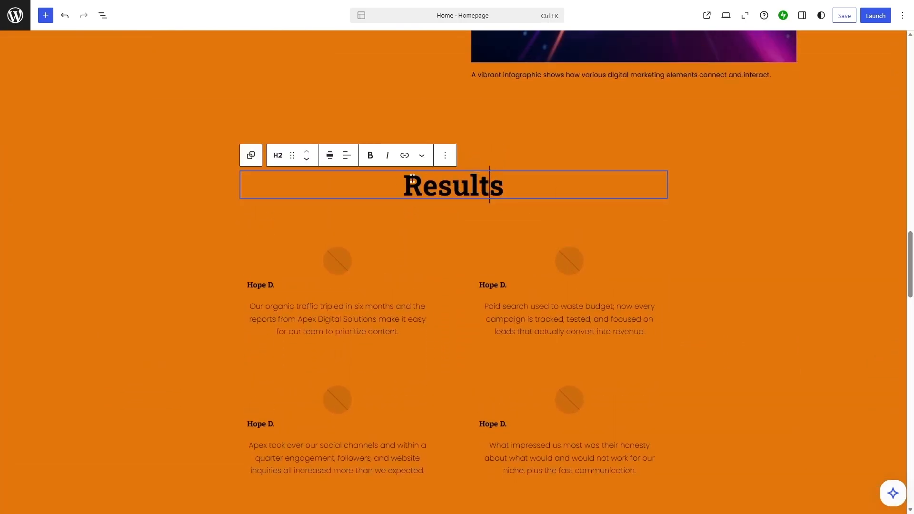
{"action": "left_click", "coordinate": [335, 263]}
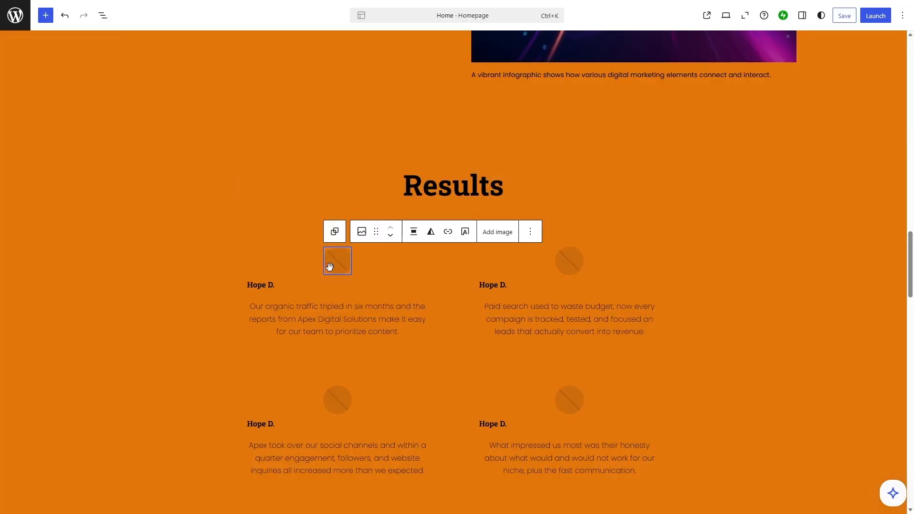
{"action": "left_click", "coordinate": [504, 233]}
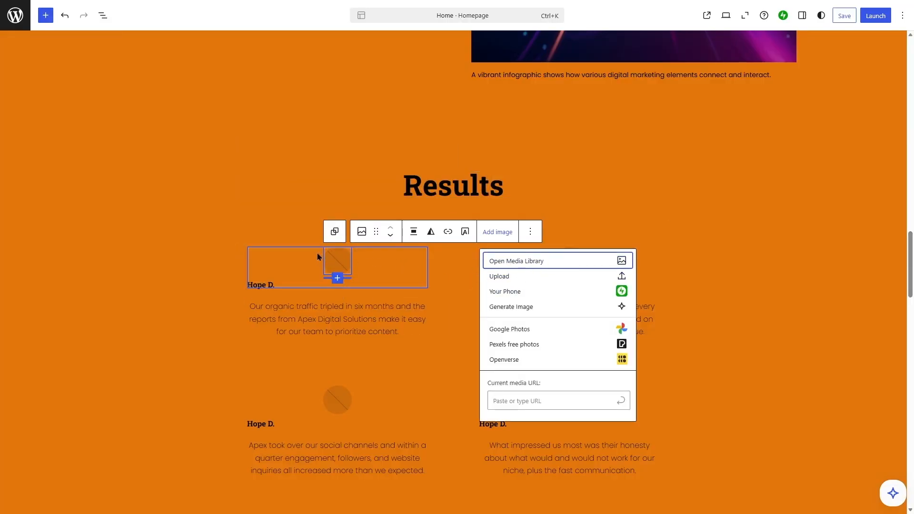
{"action": "left_click", "coordinate": [687, 170]}
{"action": "left_click", "coordinate": [318, 320]}
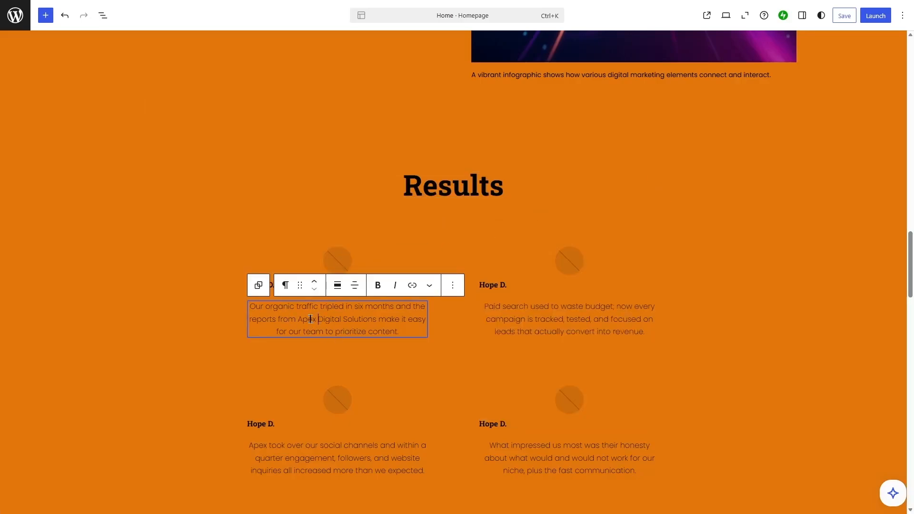
{"action": "left_click", "coordinate": [737, 284]}
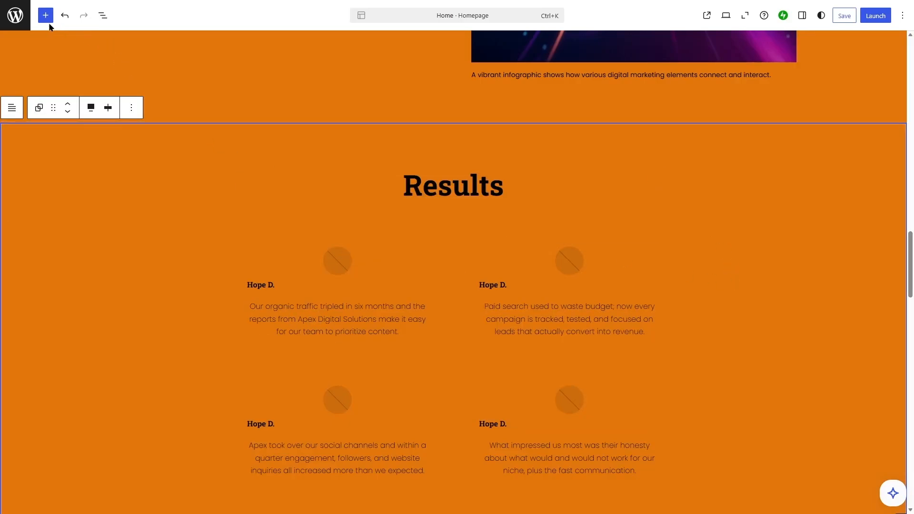
Insert a heading block beneath the testimonials in the Results section, and delete it again.
{"action": "mouse_move", "coordinate": [453, 288]}
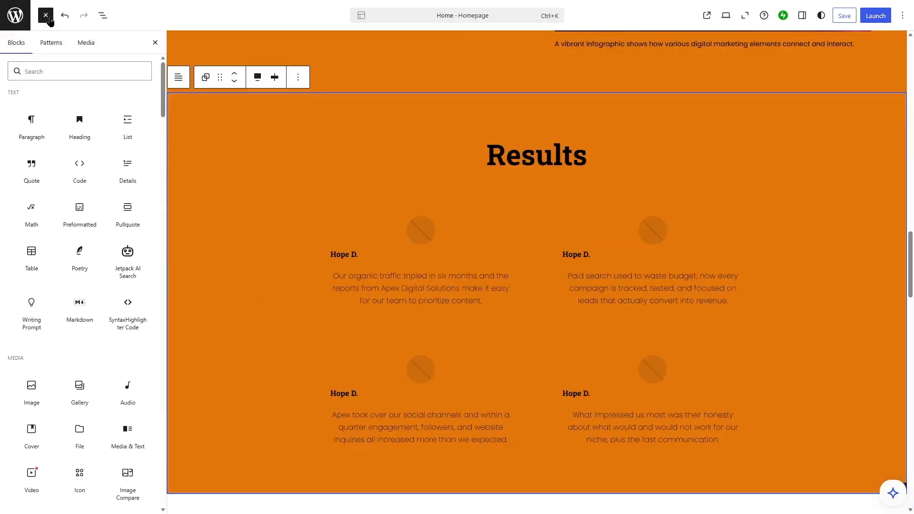
{"action": "mouse_move", "coordinate": [163, 88]}
{"action": "left_mouse_down"}
{"action": "mouse_move", "coordinate": [164, 168]}
{"action": "mouse_move", "coordinate": [165, 73]}
{"action": "left_mouse_up"}
{"action": "mouse_move", "coordinate": [77, 121]}
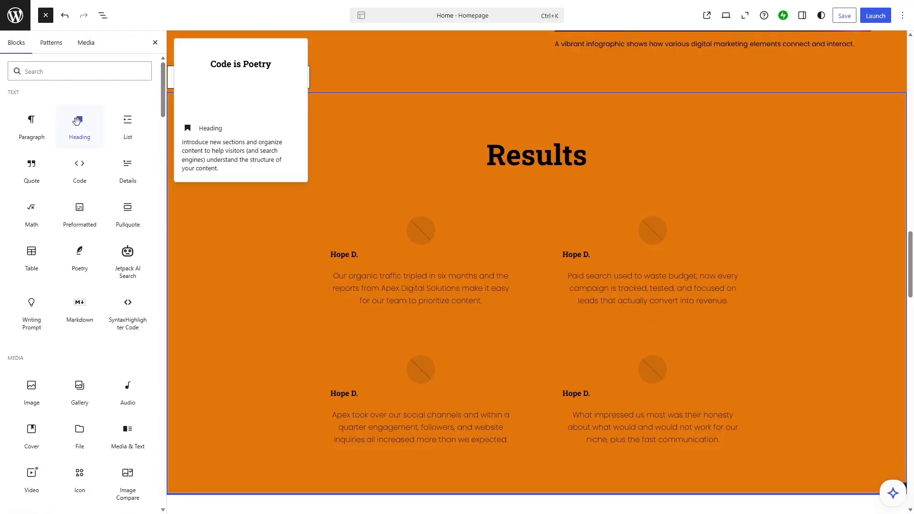
{"action": "left_click_drag", "start_coordinate": [77, 121], "coordinate": [501, 473]}
{"action": "scroll", "coordinate": [619, 371], "scroll_direction": "down", "scroll_amount": 3}
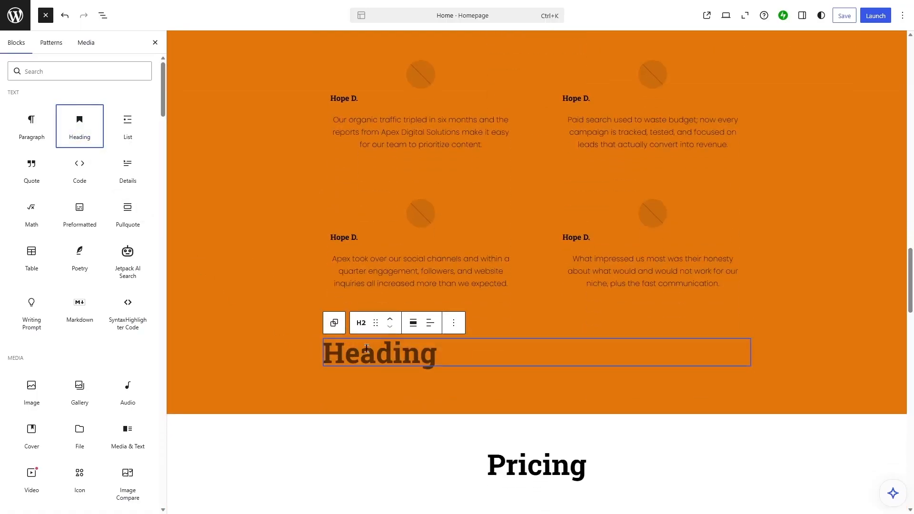
{"action": "left_click", "coordinate": [422, 354]}
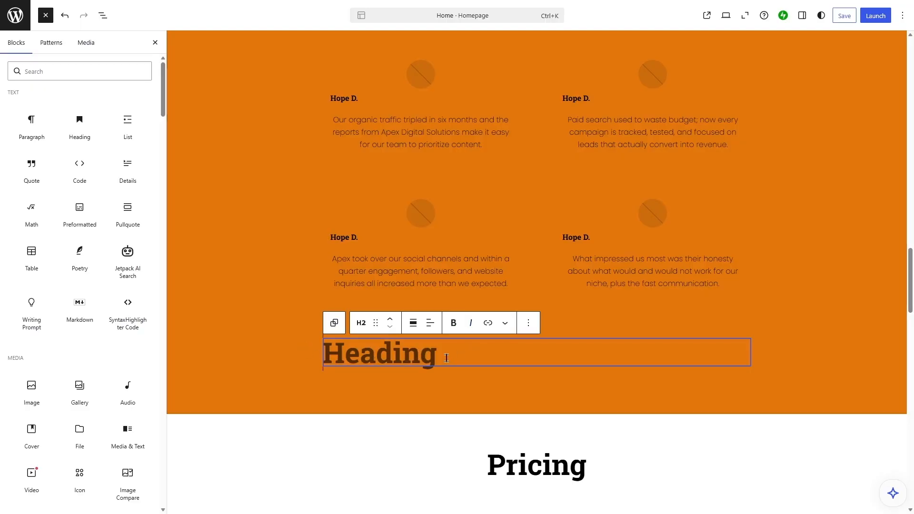
{"action": "key", "text": "BackSpace"}
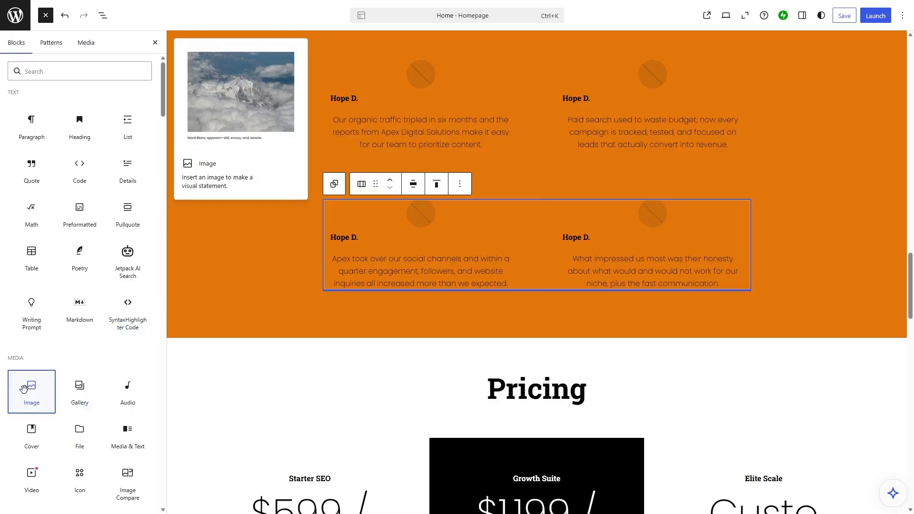
Insert an image block between the Results and Pricing sections, using the media library's meeting-room photo with the SEO dashboard screen.
{"action": "left_click_drag", "start_coordinate": [24, 389], "coordinate": [501, 334]}
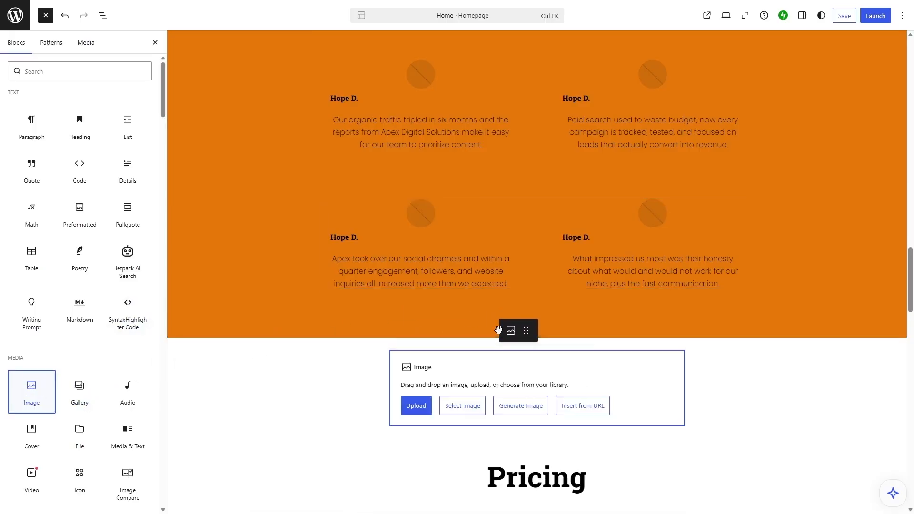
{"action": "left_click", "coordinate": [472, 406]}
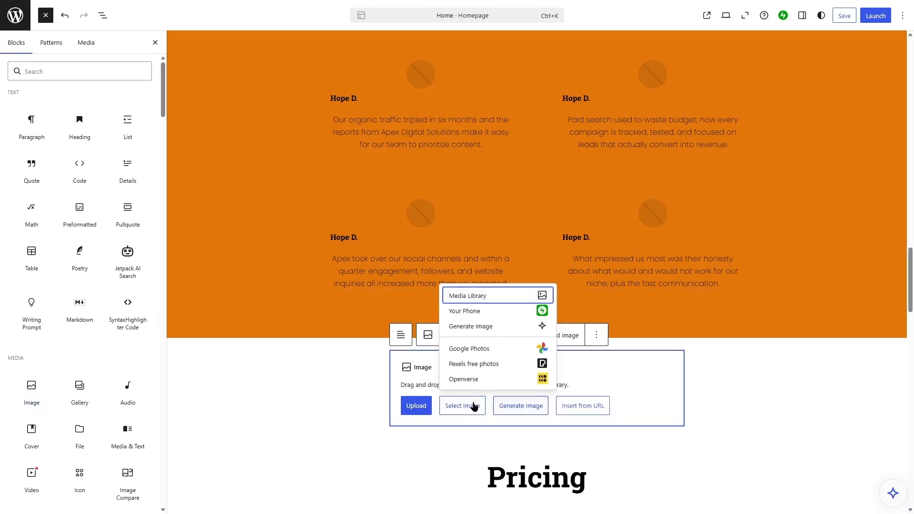
{"action": "left_click", "coordinate": [457, 296]}
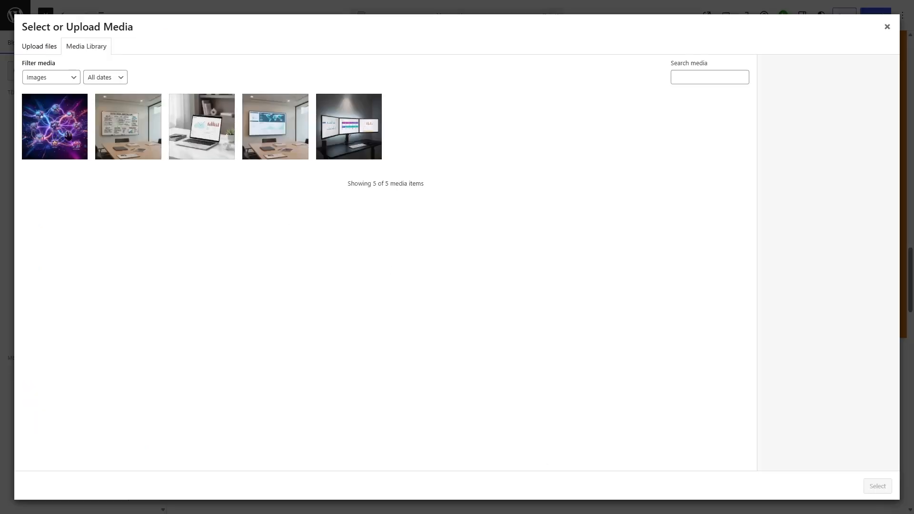
{"action": "left_click", "coordinate": [265, 143]}
{"action": "left_click", "coordinate": [878, 486]}
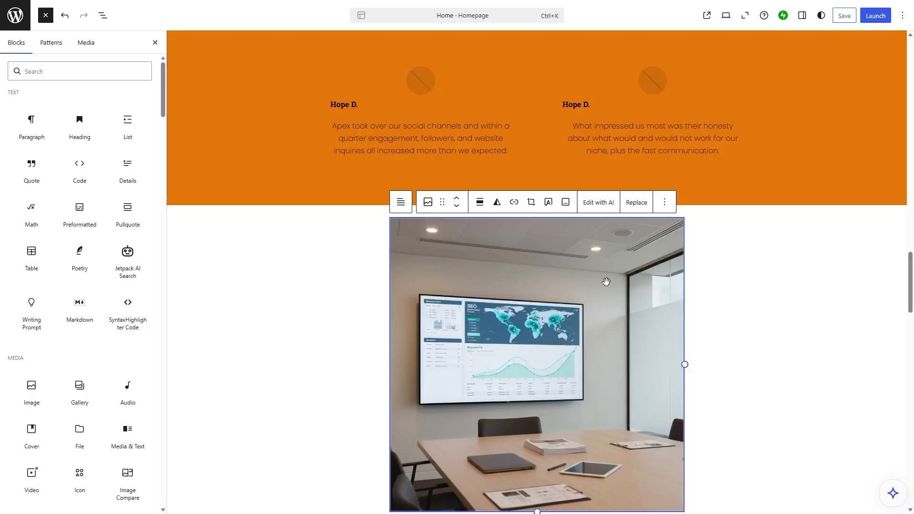
Delete the meeting-room image block above the Pricing section and close the block inserter.
{"action": "left_click", "coordinate": [665, 203]}
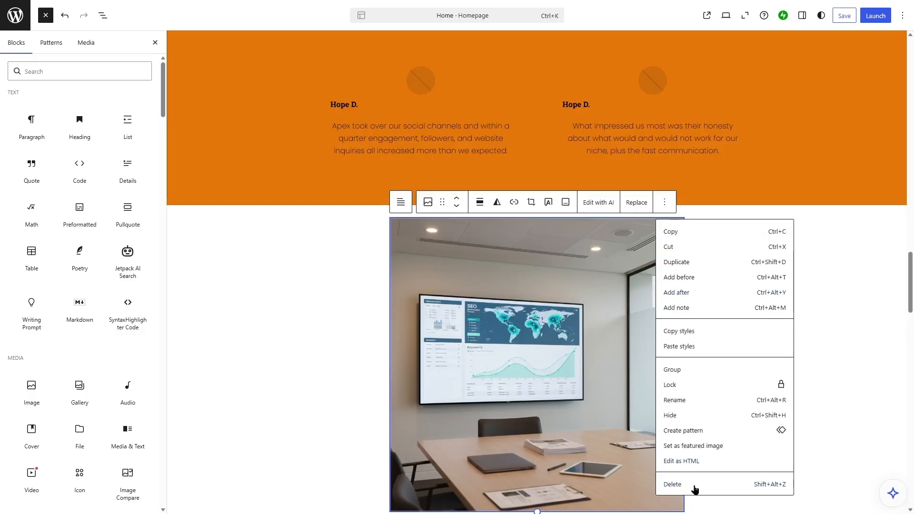
{"action": "left_click", "coordinate": [695, 484]}
{"action": "left_click", "coordinate": [155, 42]}
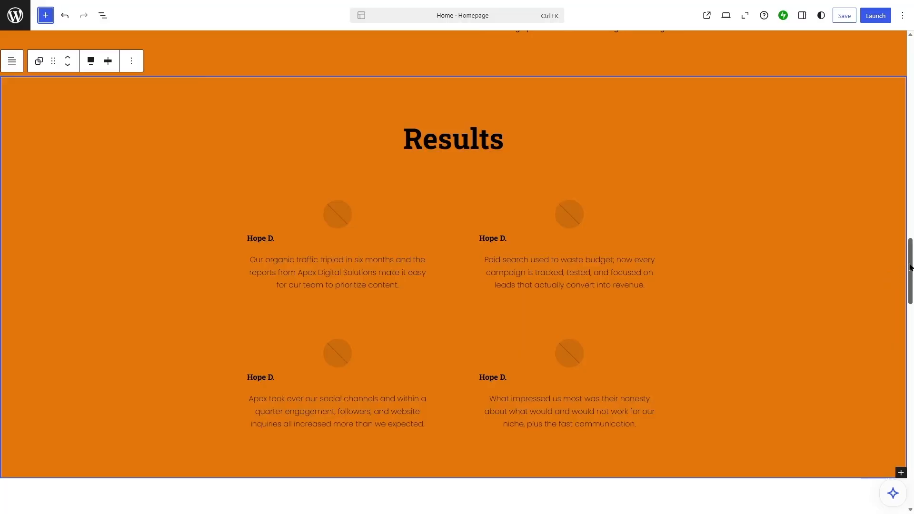
Delete the Newsletter section from the homepage and save the changes to the Hero Header template part and Home page.
{"action": "scroll", "coordinate": [910, 268], "scroll_direction": "down", "scroll_amount": 15}
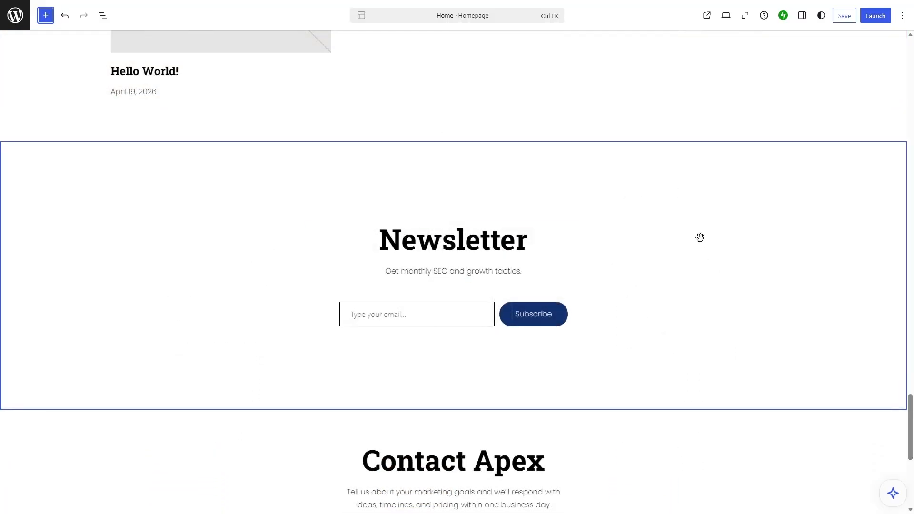
{"action": "left_click", "coordinate": [676, 207]}
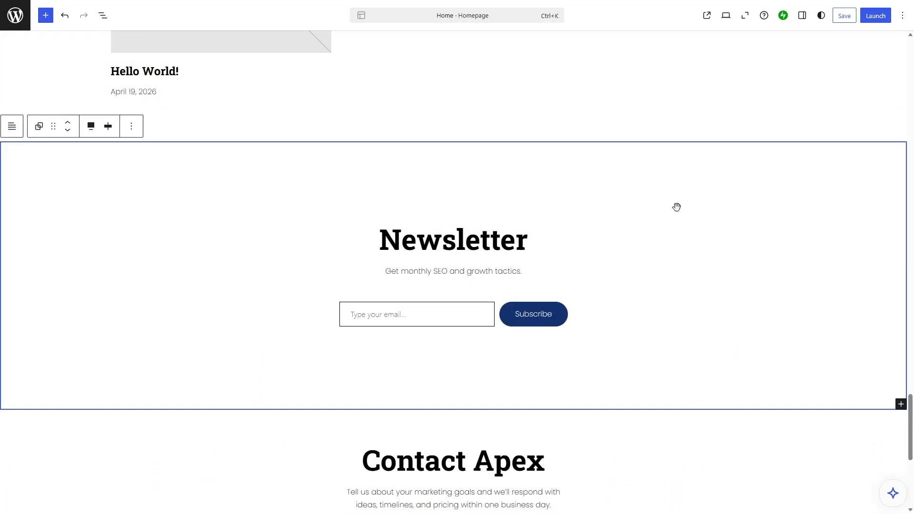
{"action": "left_click", "coordinate": [131, 126]}
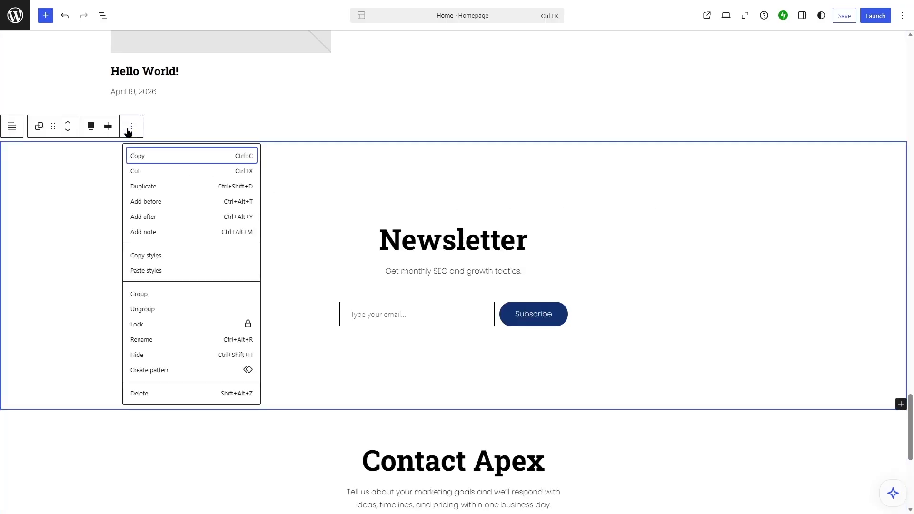
{"action": "left_click", "coordinate": [161, 392]}
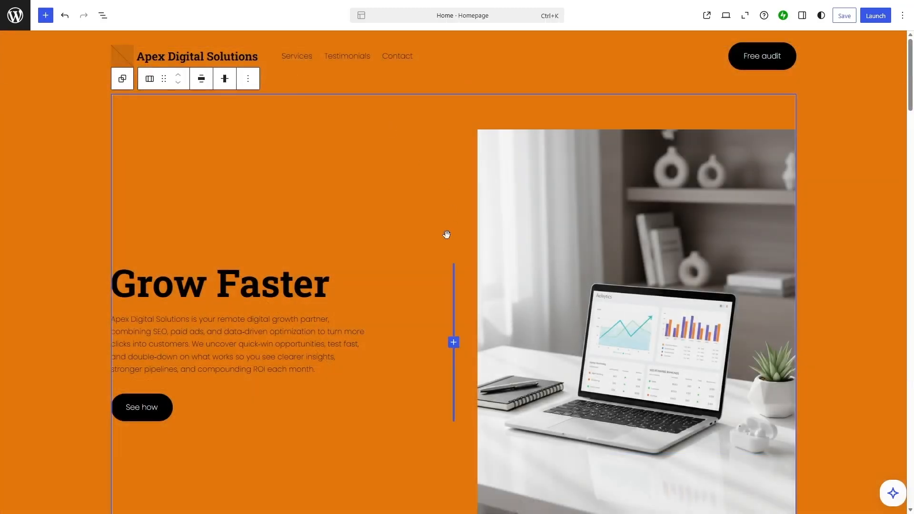
{"action": "left_click", "coordinate": [845, 16]}
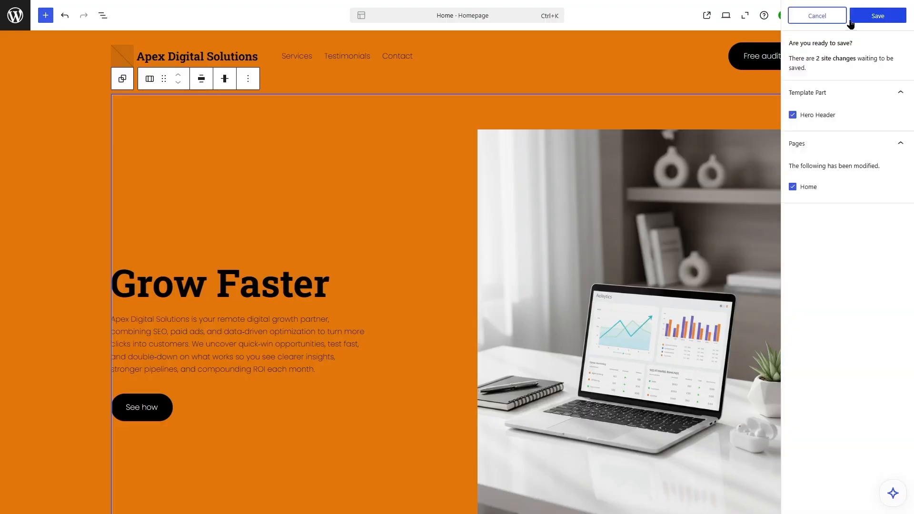
{"action": "left_click", "coordinate": [874, 15]}
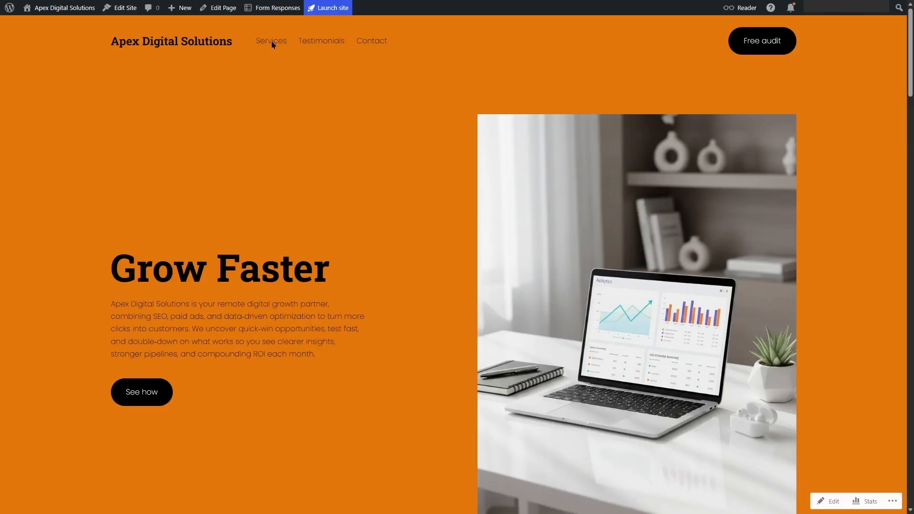
Check the Services page on the site's front end and return to the homepage.
{"action": "left_click", "coordinate": [272, 42]}
{"action": "mouse_move", "coordinate": [909, 40]}
{"action": "left_mouse_down"}
{"action": "mouse_move", "coordinate": [909, 155]}
{"action": "mouse_move", "coordinate": [909, 40]}
{"action": "left_mouse_up"}
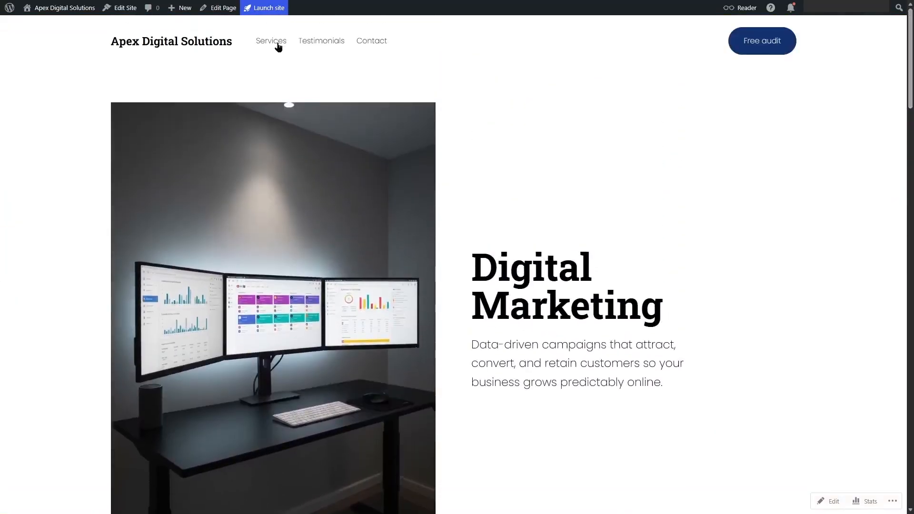
{"action": "left_click", "coordinate": [211, 41]}
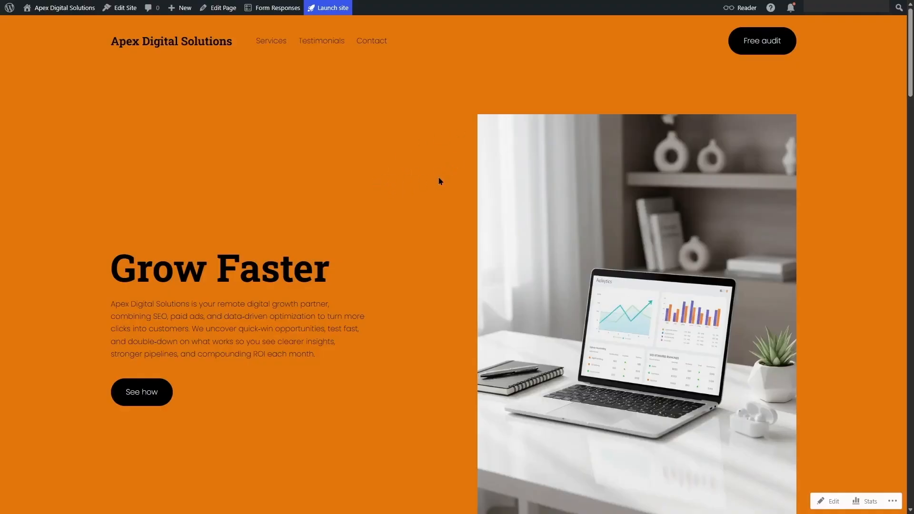
Open the site's dashboard and dismiss the full-access upgrade offer.
{"action": "mouse_move", "coordinate": [62, 14]}
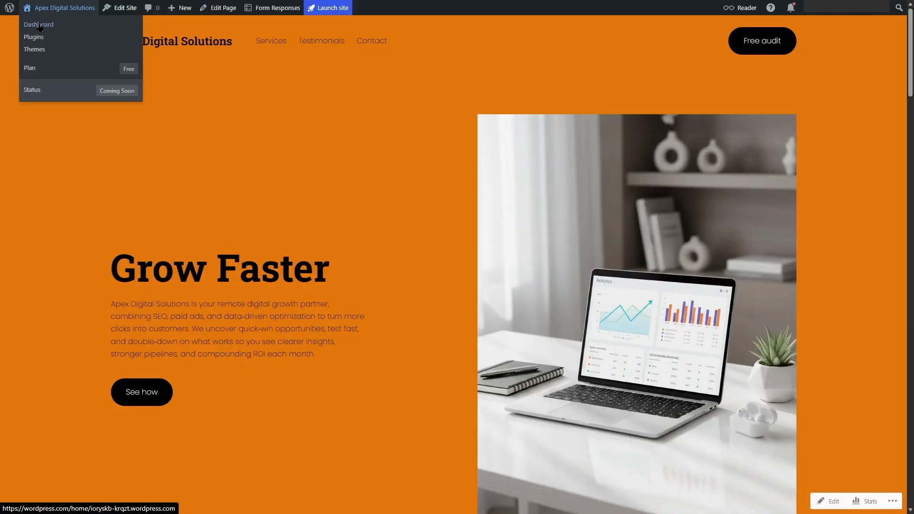
{"action": "left_click", "coordinate": [46, 25]}
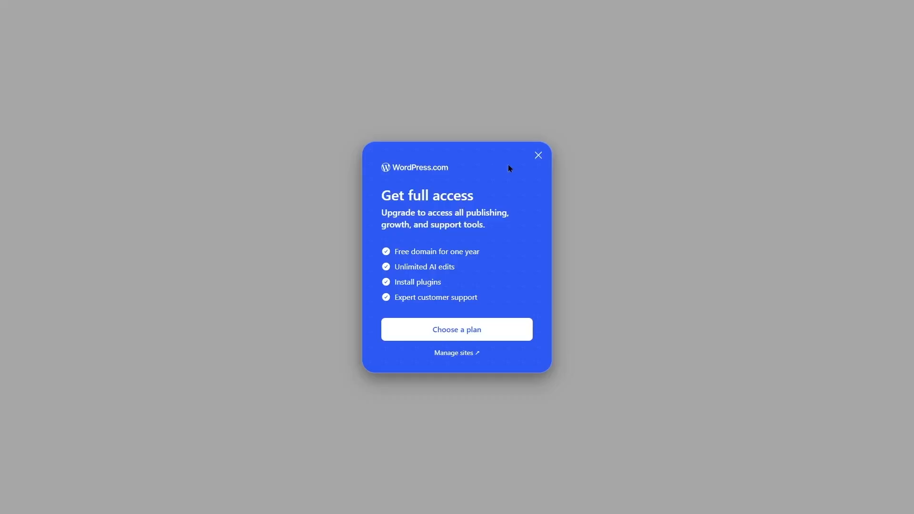
{"action": "left_click", "coordinate": [537, 155]}
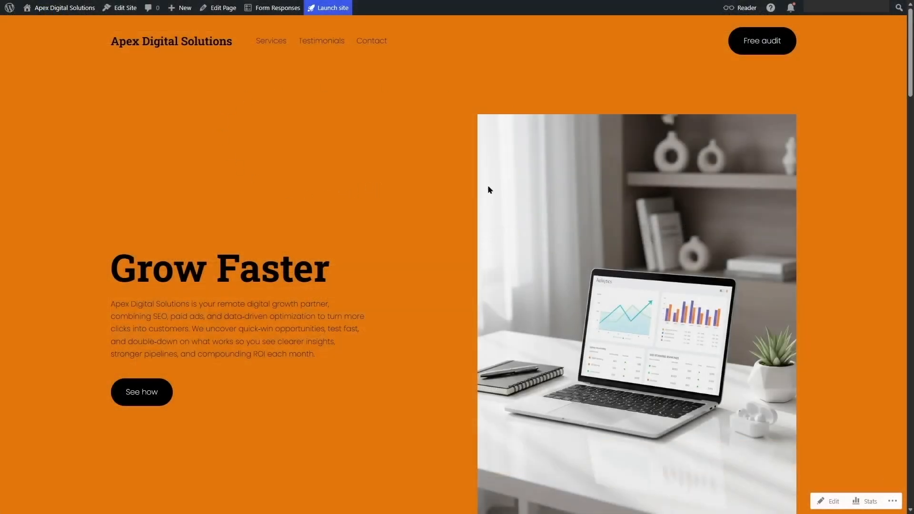
Launch the Apex Digital Solutions site.
{"action": "left_click", "coordinate": [331, 10]}
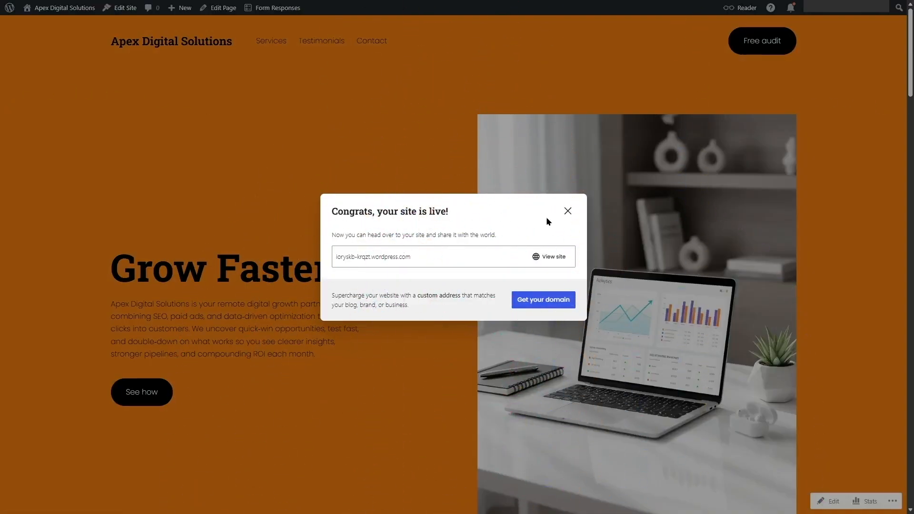
{"action": "mouse_move", "coordinate": [410, 262]}
Look over the custom domain offers and examine the features of the paid plans, especially Business.
{"action": "left_click", "coordinate": [538, 304]}
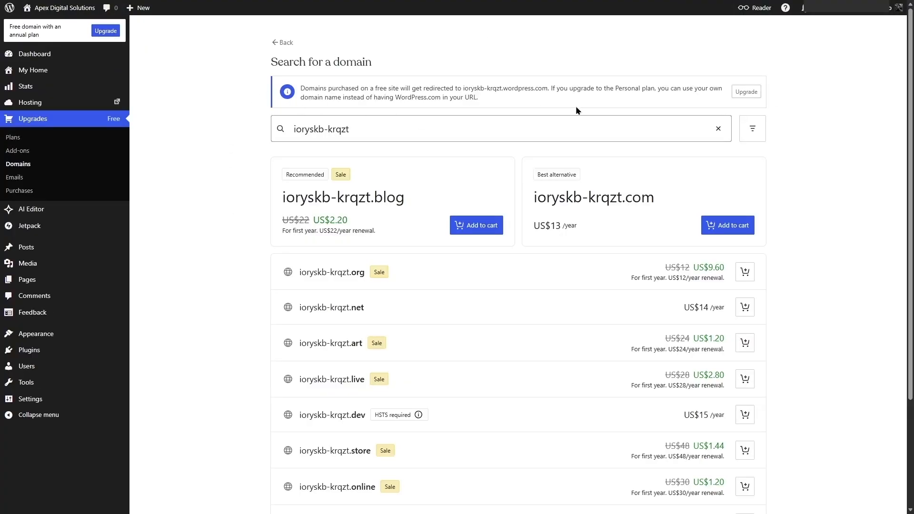
{"action": "left_click", "coordinate": [40, 141]}
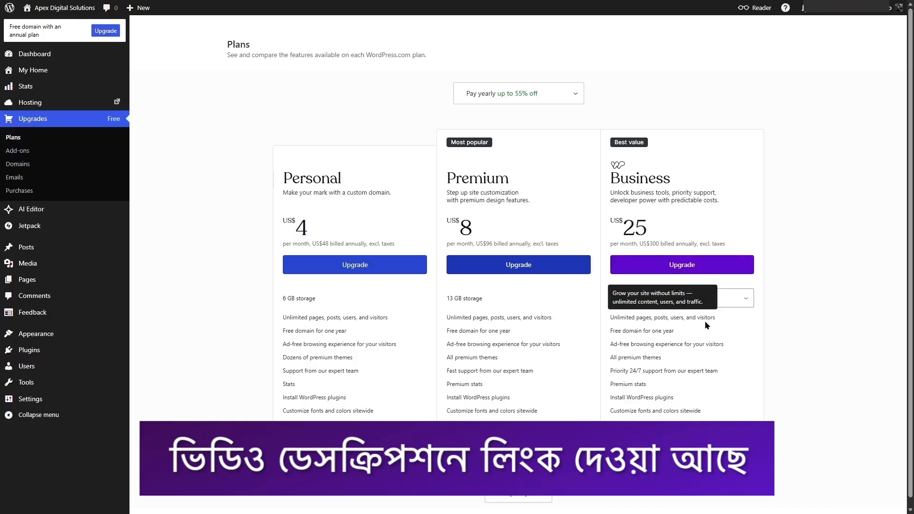
{"action": "mouse_move", "coordinate": [611, 330]}
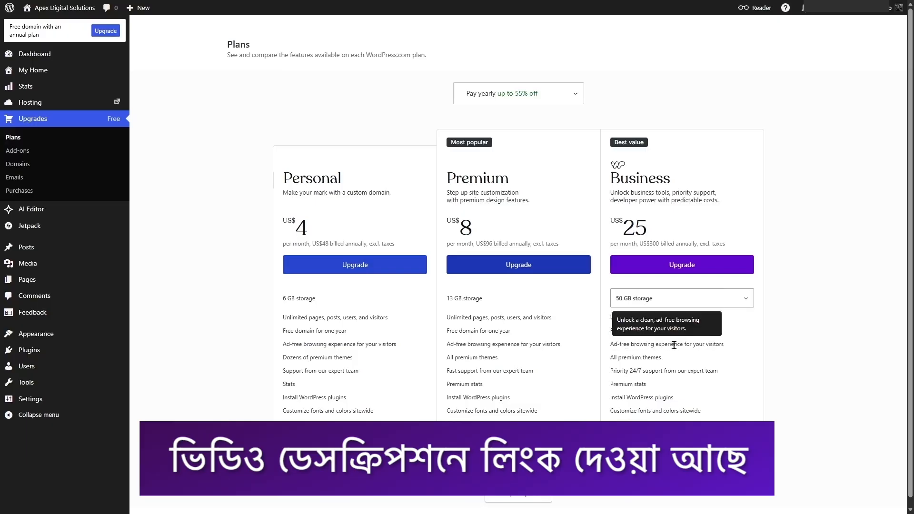
{"action": "mouse_move", "coordinate": [650, 358]}
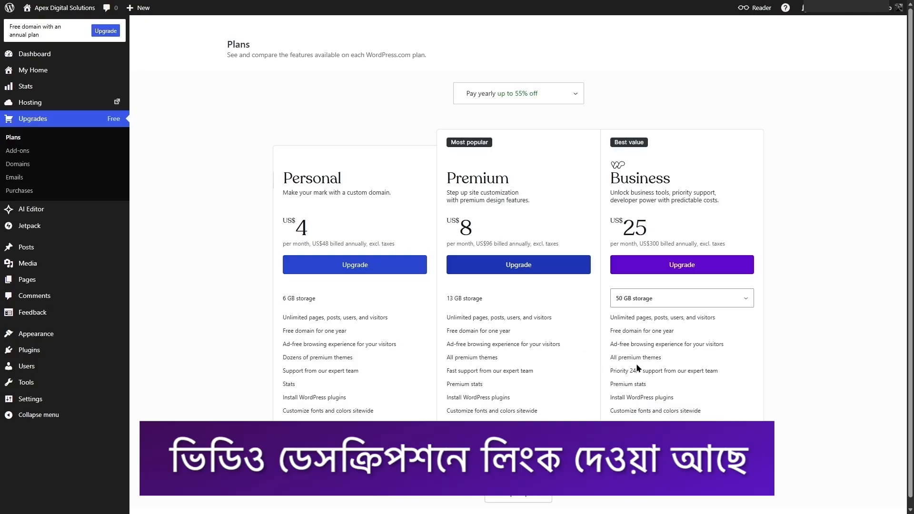
{"action": "mouse_move", "coordinate": [646, 409]}
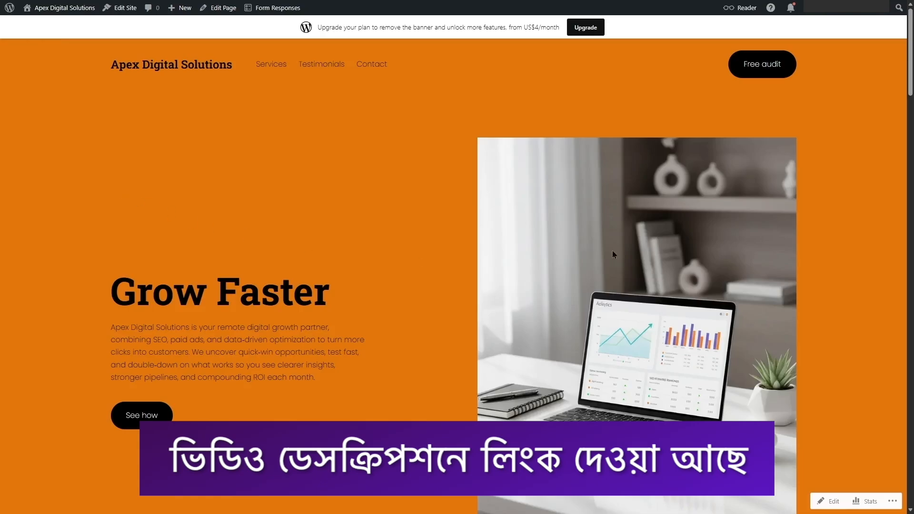
Review the launched homepage from the hero down to the About section.
{"action": "left_click", "coordinate": [770, 13]}
{"action": "left_click_drag", "start_coordinate": [911, 42], "coordinate": [912, 153]}
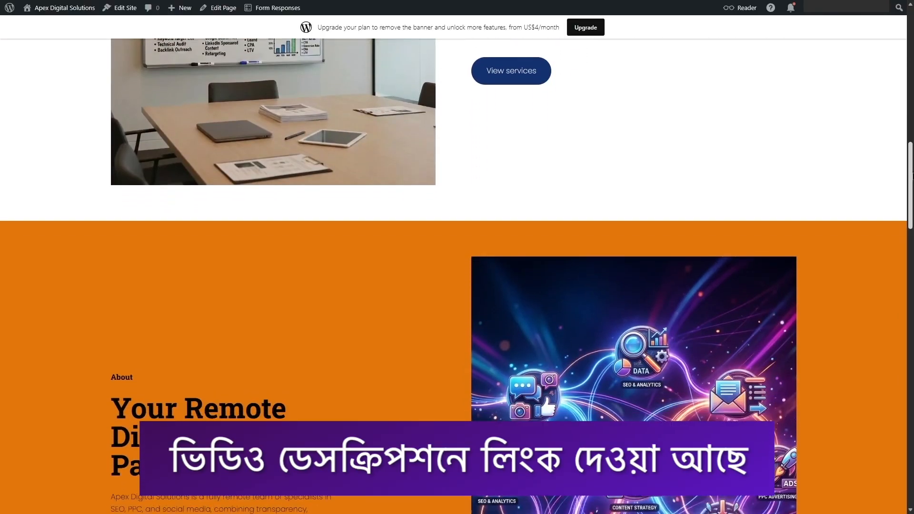